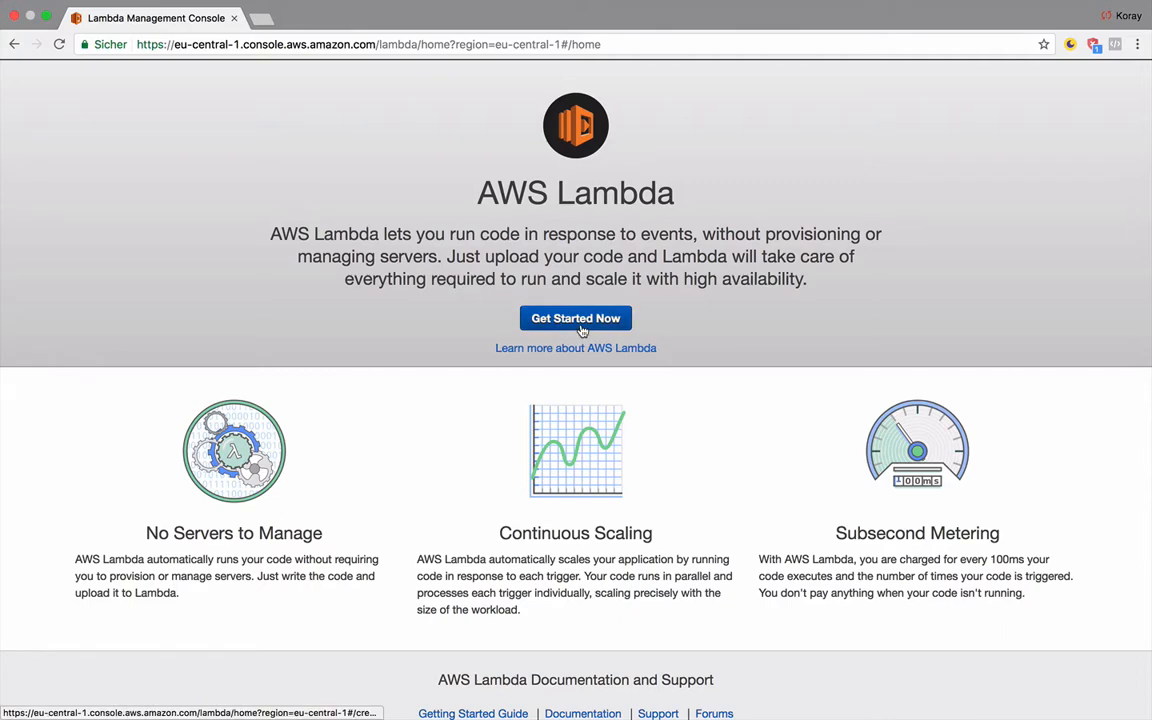
Start creating a new Lambda function from the Blank Function blueprint
{"action": "left_click", "coordinate": [581, 320]}
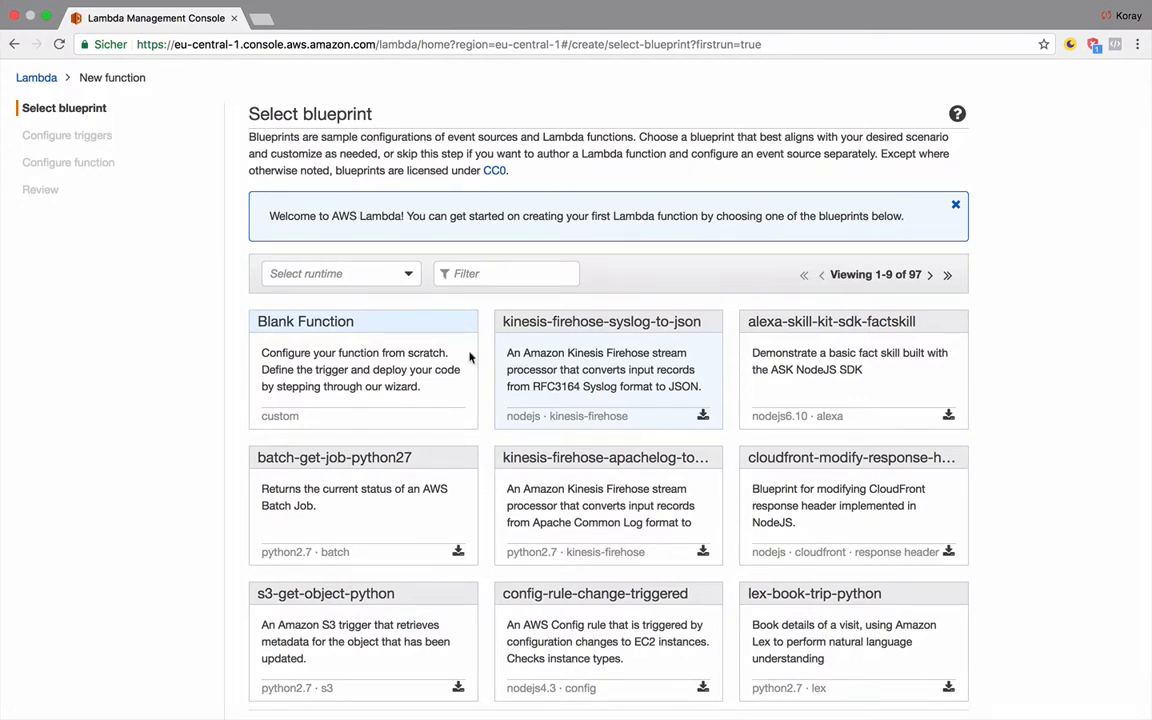
{"action": "left_click", "coordinate": [400, 274]}
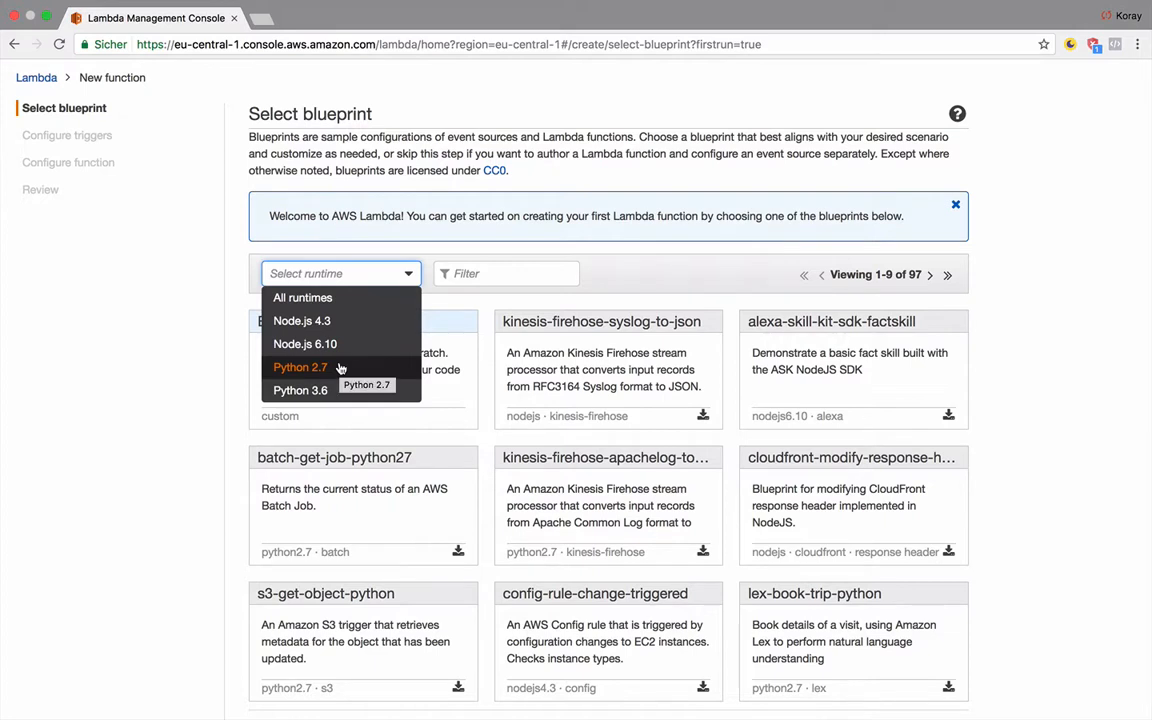
{"action": "left_click", "coordinate": [233, 313]}
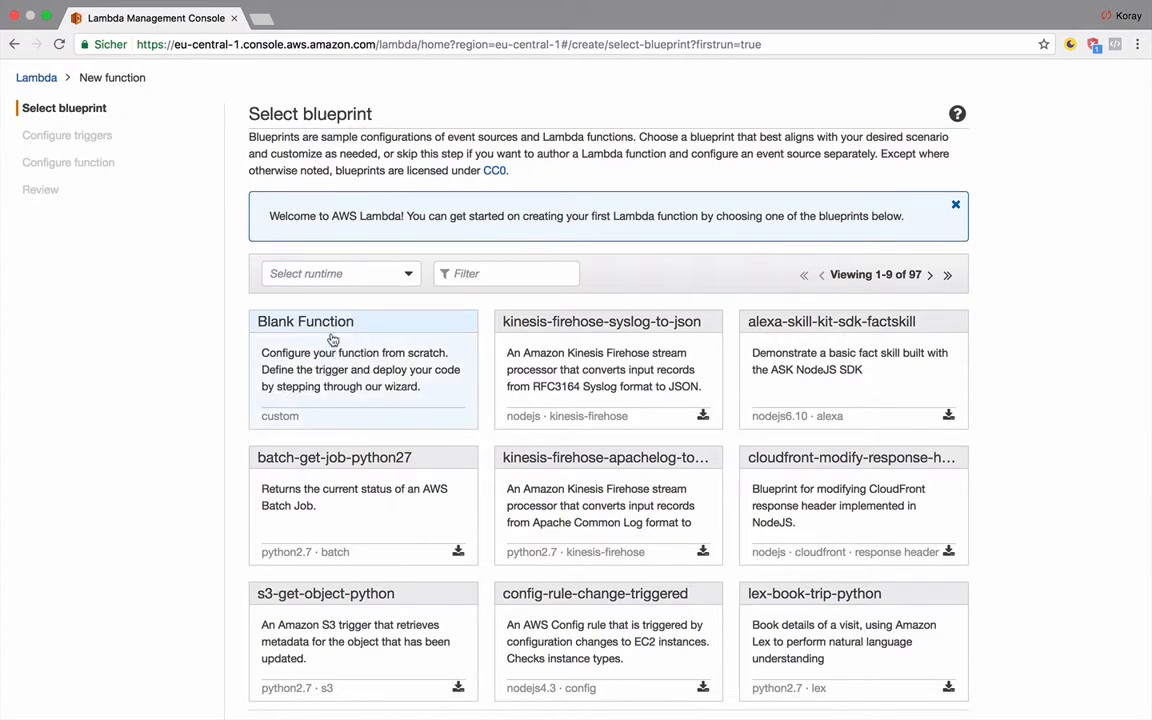
{"action": "left_click", "coordinate": [301, 318]}
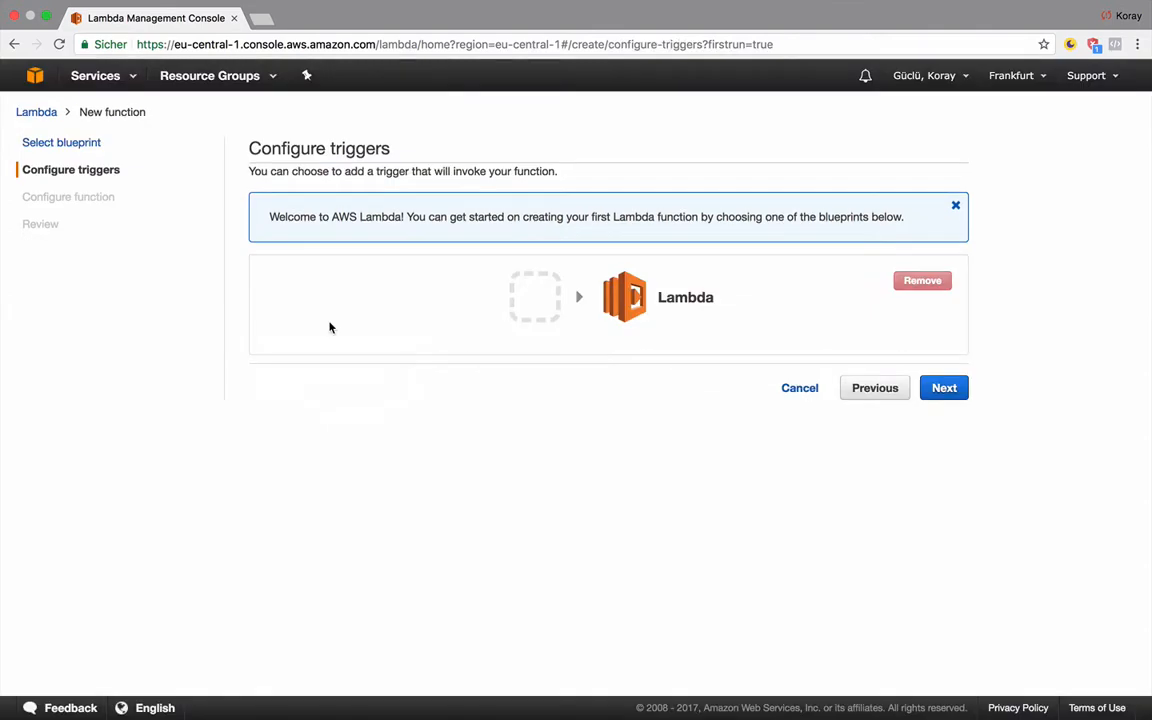
Leave the function's trigger empty and continue to the function configuration
{"action": "left_click", "coordinate": [530, 312]}
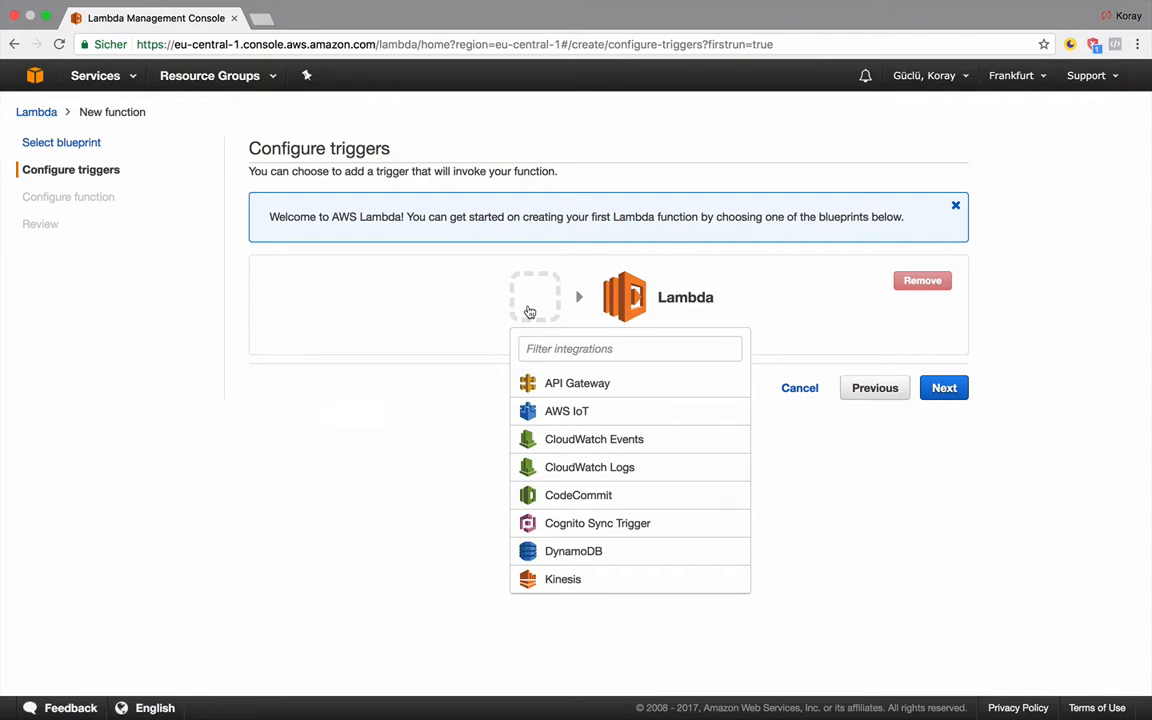
{"action": "left_click", "coordinate": [470, 303]}
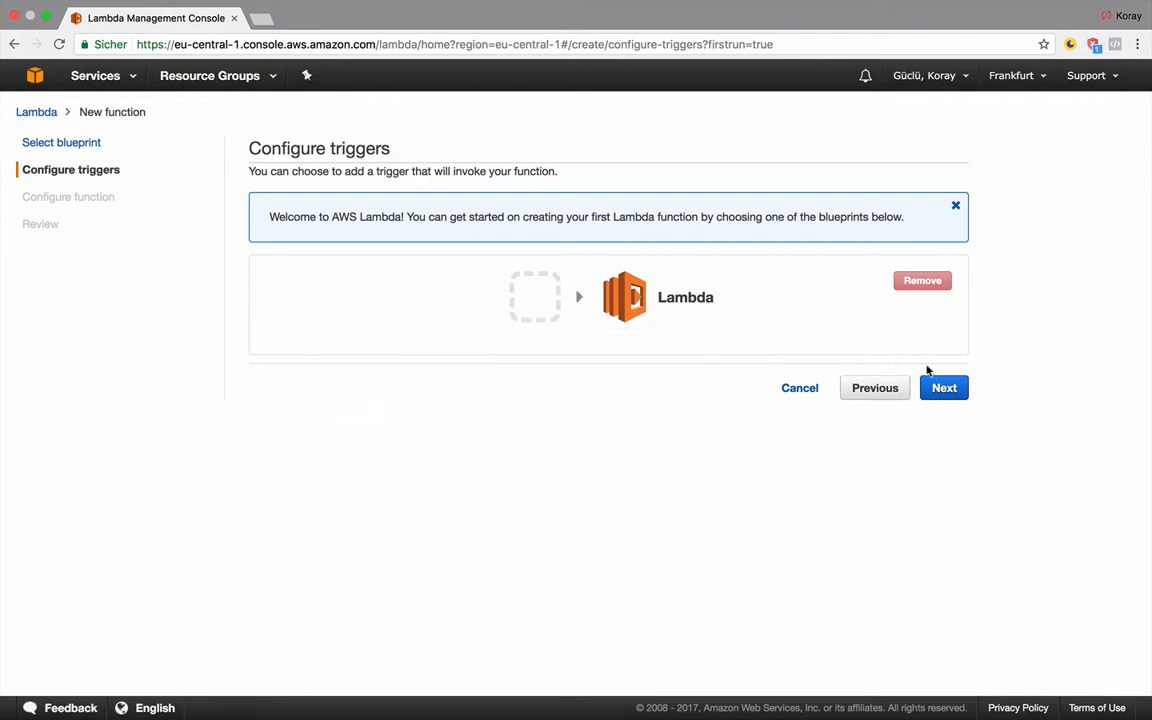
{"action": "left_click", "coordinate": [943, 387]}
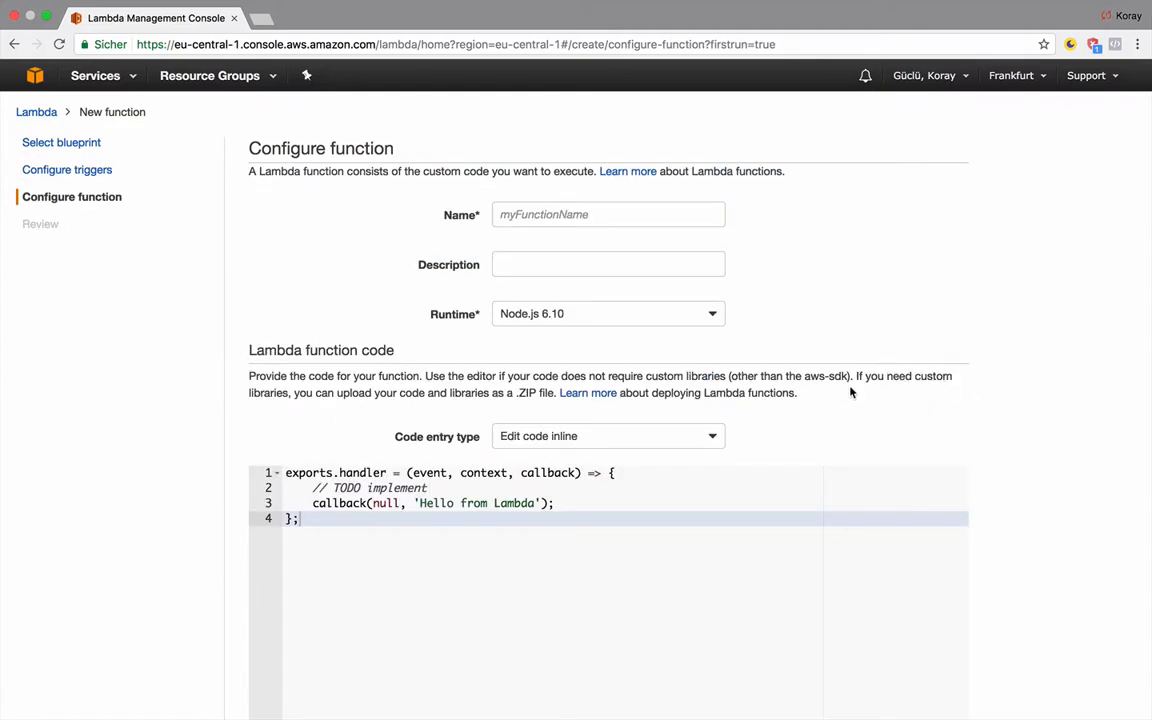
Name the function myFirstLambaFunction, keeping the Node.js 6.10 runtime
{"action": "left_click", "coordinate": [573, 316]}
{"action": "left_click", "coordinate": [573, 316]}
{"action": "left_click", "coordinate": [540, 218]}
{"action": "type", "text": "m"}
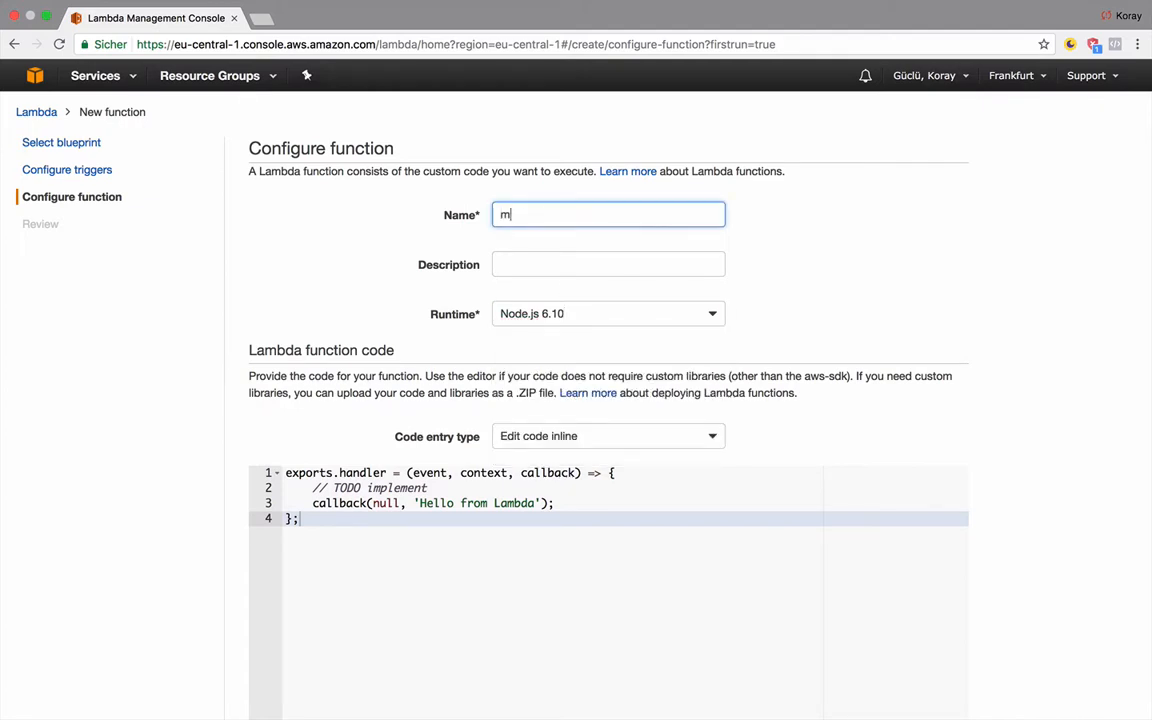
{"action": "type", "text": "yFirstLambaFunction"}
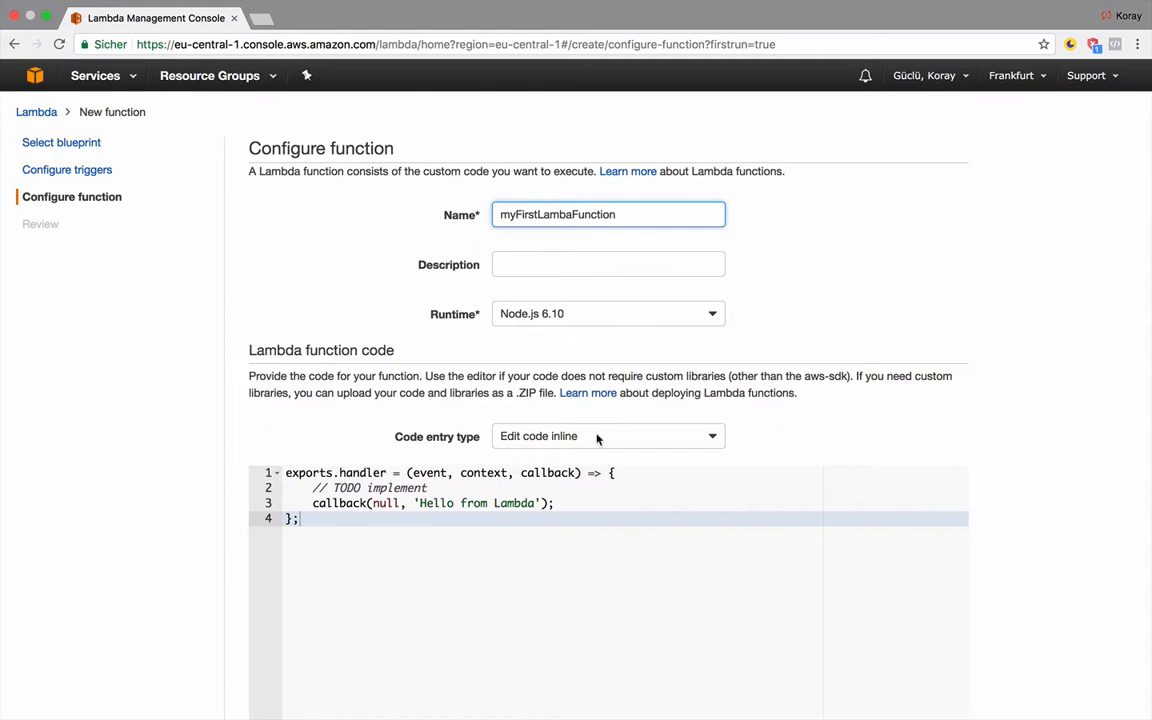
Examine the inline handler code: the exported handler, its event, context and callback parameters, and the TODO comment
{"action": "scroll", "coordinate": [450, 437], "scroll_direction": "down", "scroll_amount": 1}
{"action": "left_click", "coordinate": [304, 468]}
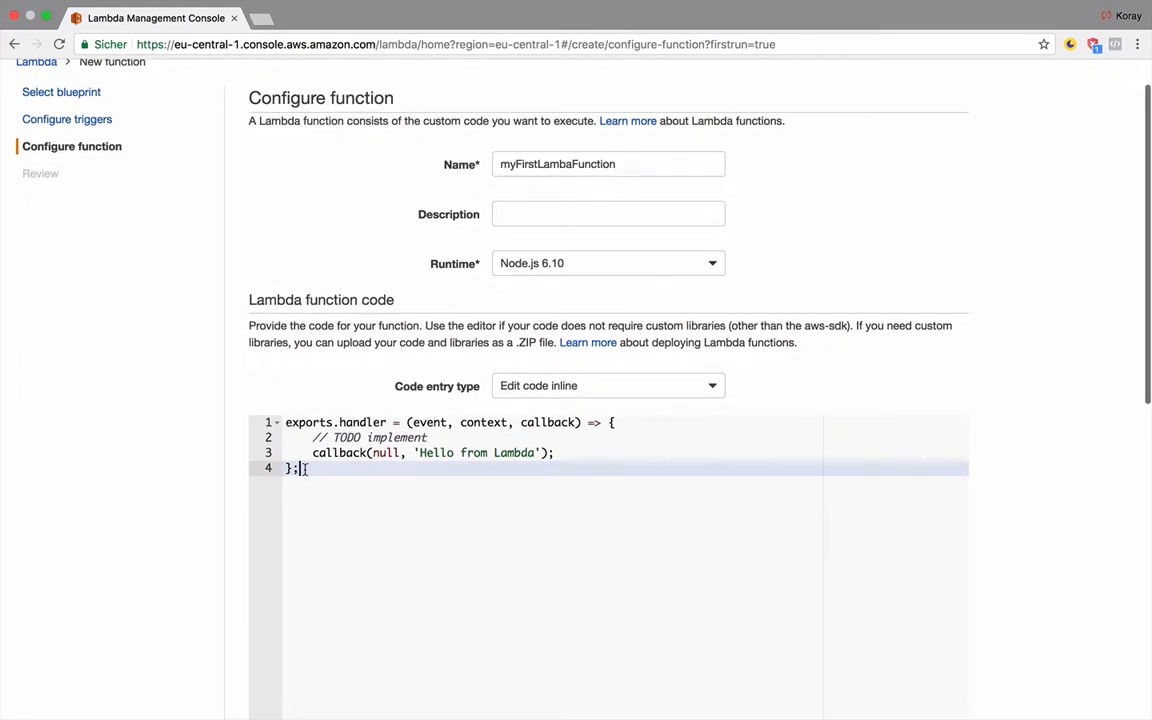
{"action": "left_click_drag", "start_coordinate": [304, 468], "coordinate": [285, 422]}
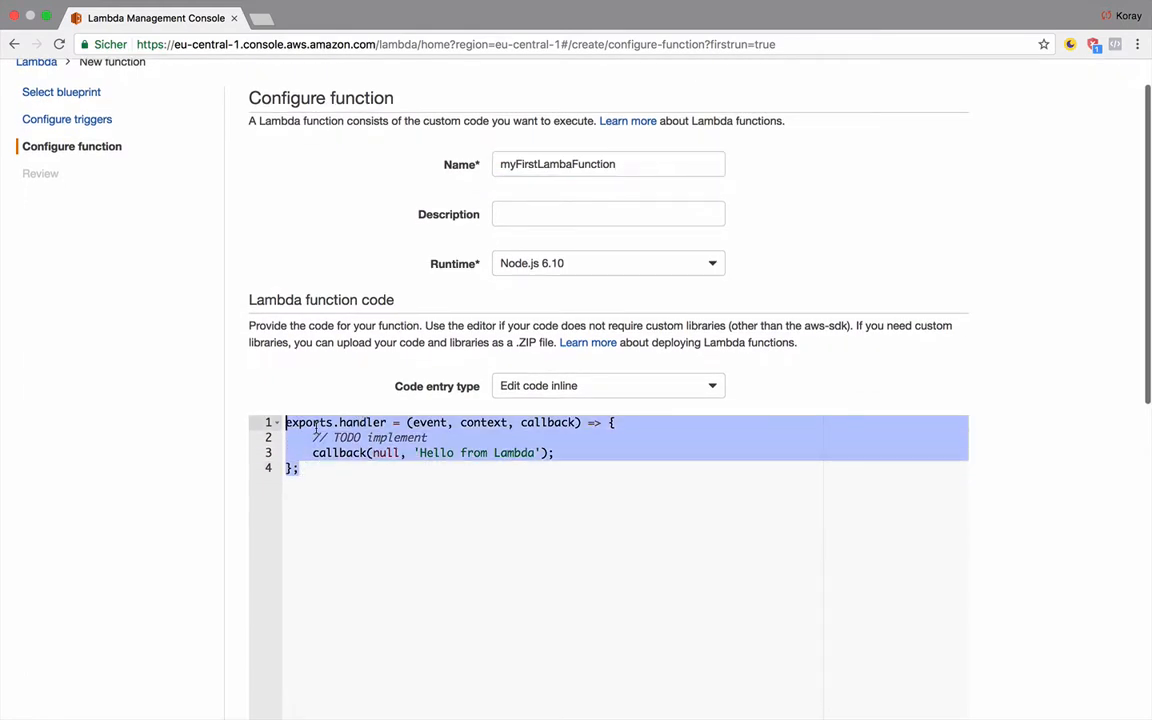
{"action": "double_click", "coordinate": [316, 424]}
{"action": "left_click", "coordinate": [330, 422]}
{"action": "double_click", "coordinate": [363, 422]}
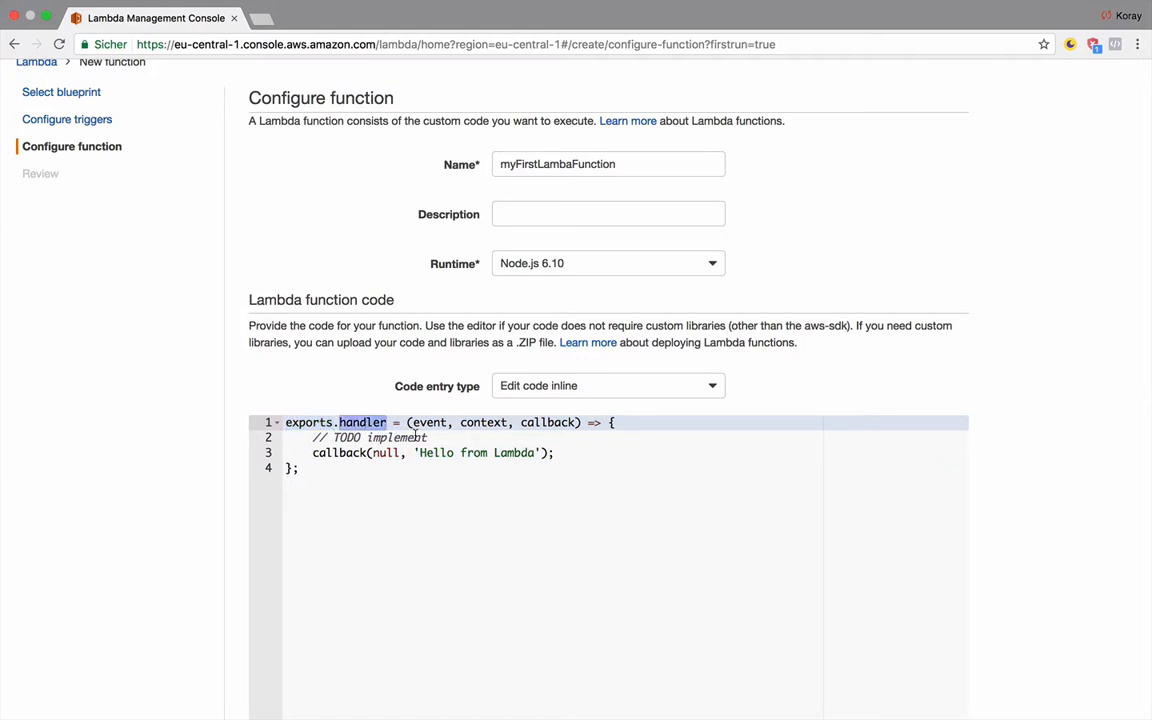
{"action": "left_click", "coordinate": [434, 422]}
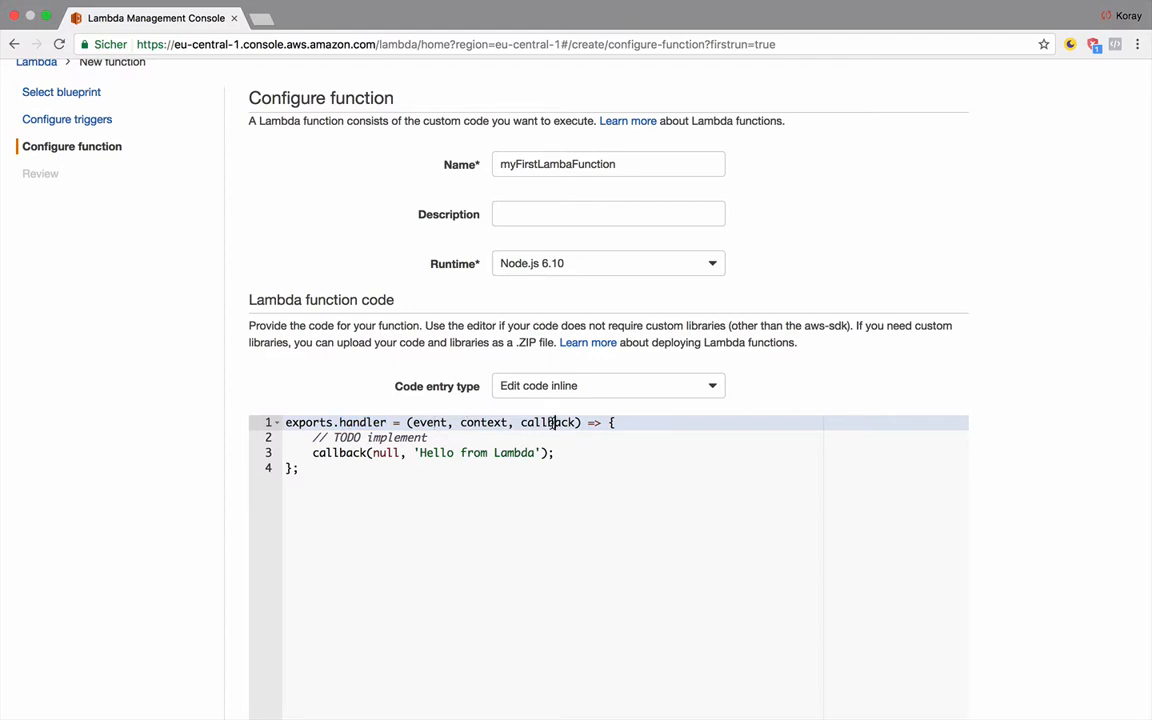
{"action": "double_click", "coordinate": [421, 422]}
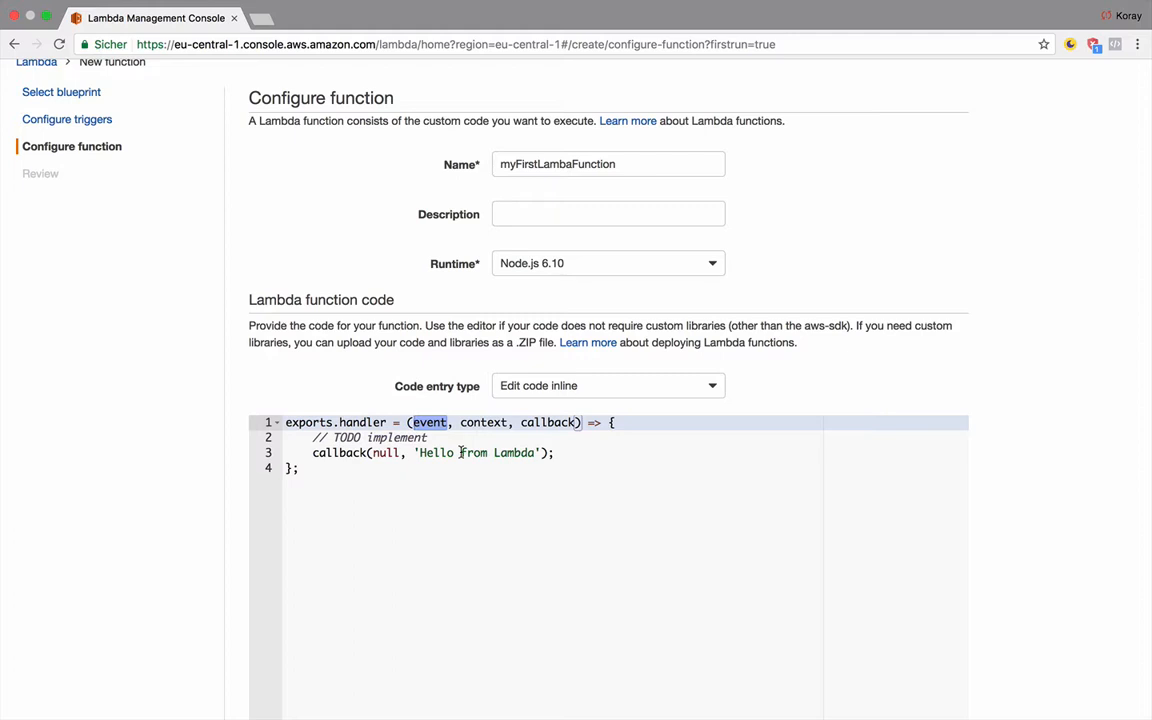
{"action": "double_click", "coordinate": [483, 422]}
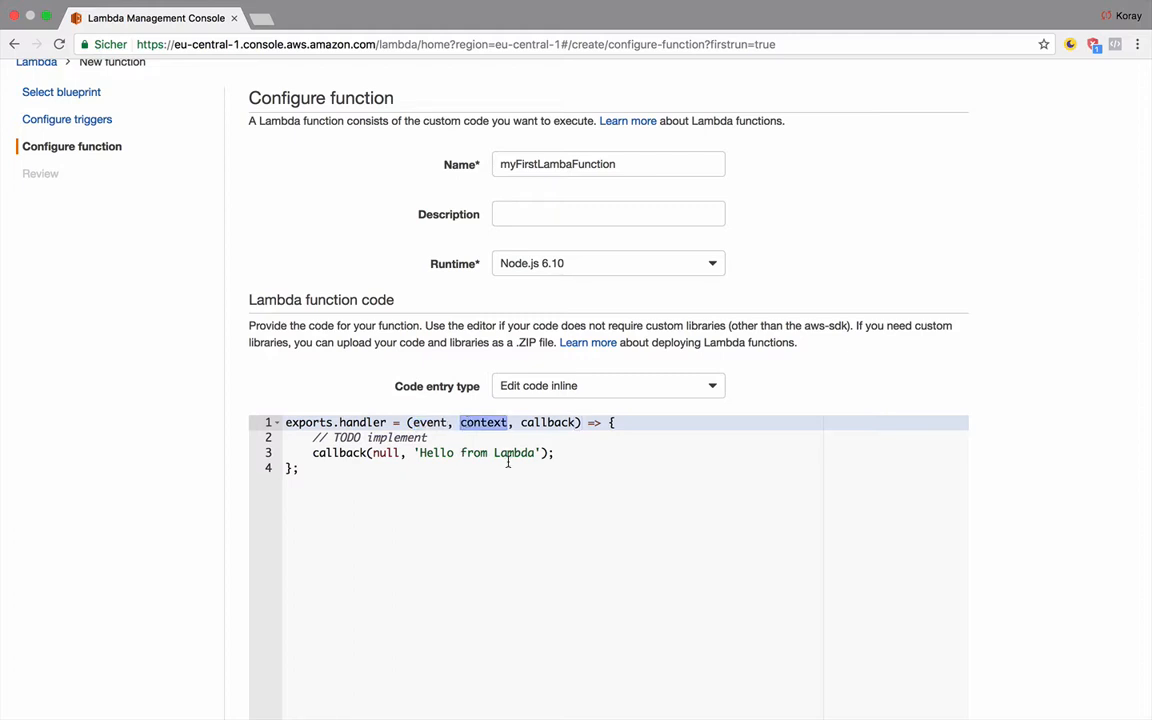
{"action": "double_click", "coordinate": [545, 422]}
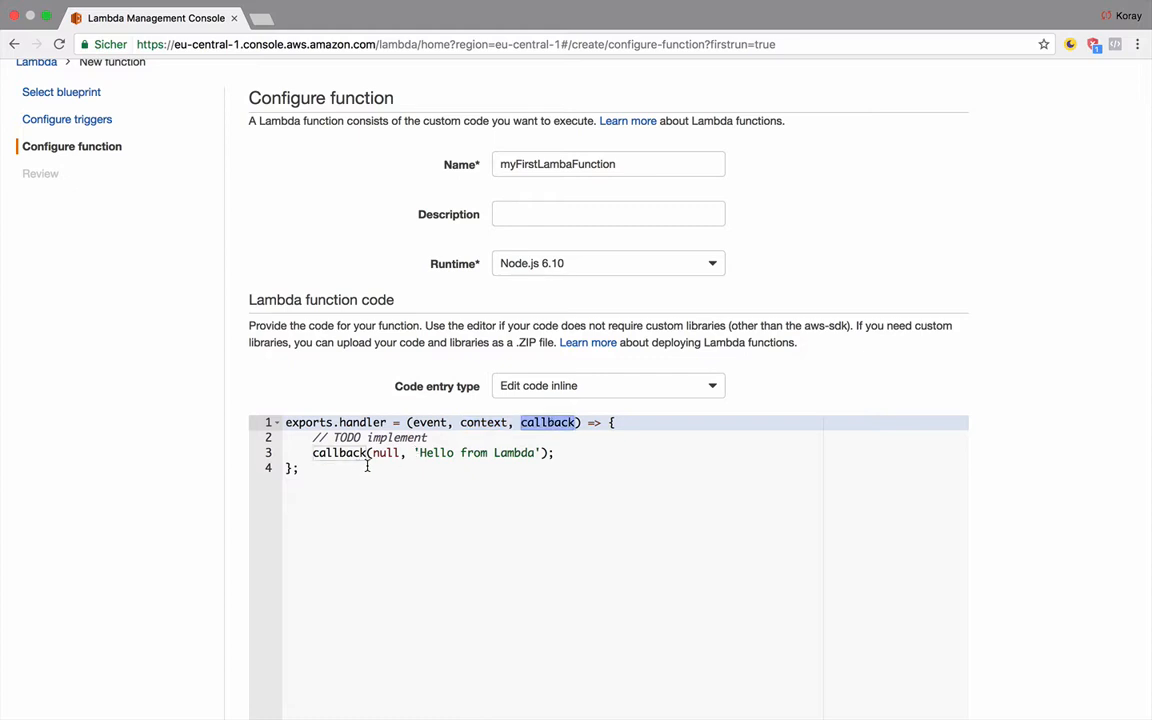
{"action": "left_click", "coordinate": [318, 437]}
{"action": "left_click_drag", "start_coordinate": [318, 437], "coordinate": [428, 437]}
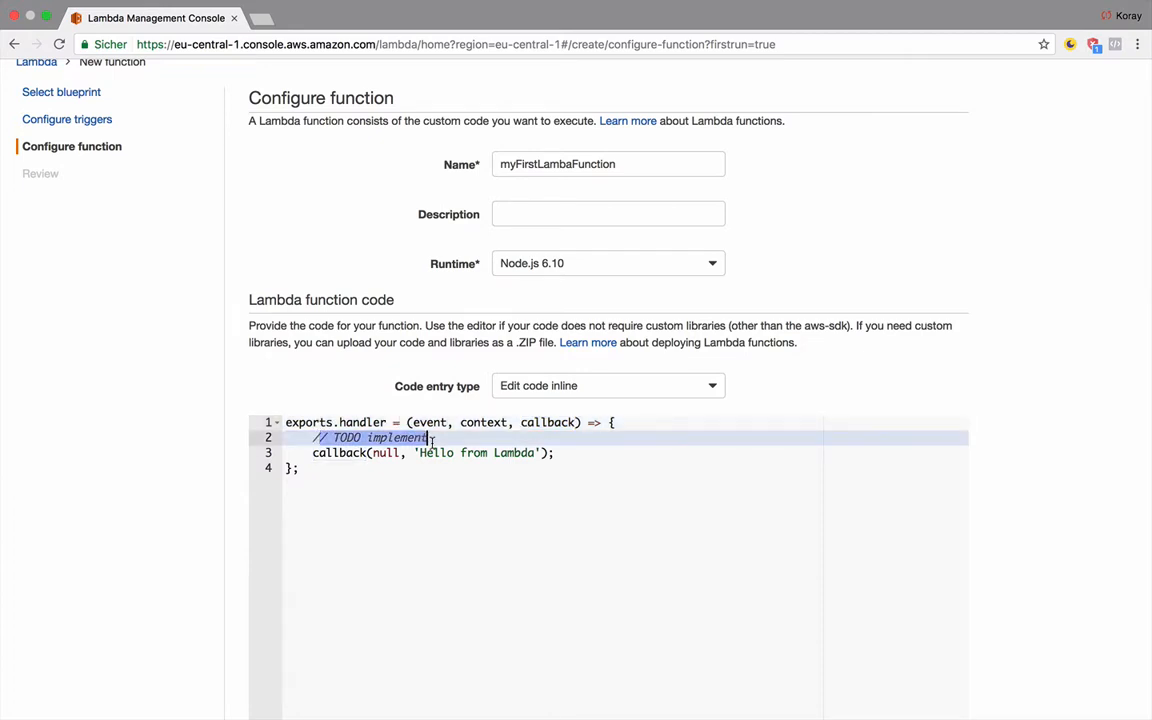
Try replacing the callback's null argument on line 3 with new Errror("dfsdfs")
{"action": "double_click", "coordinate": [384, 454]}
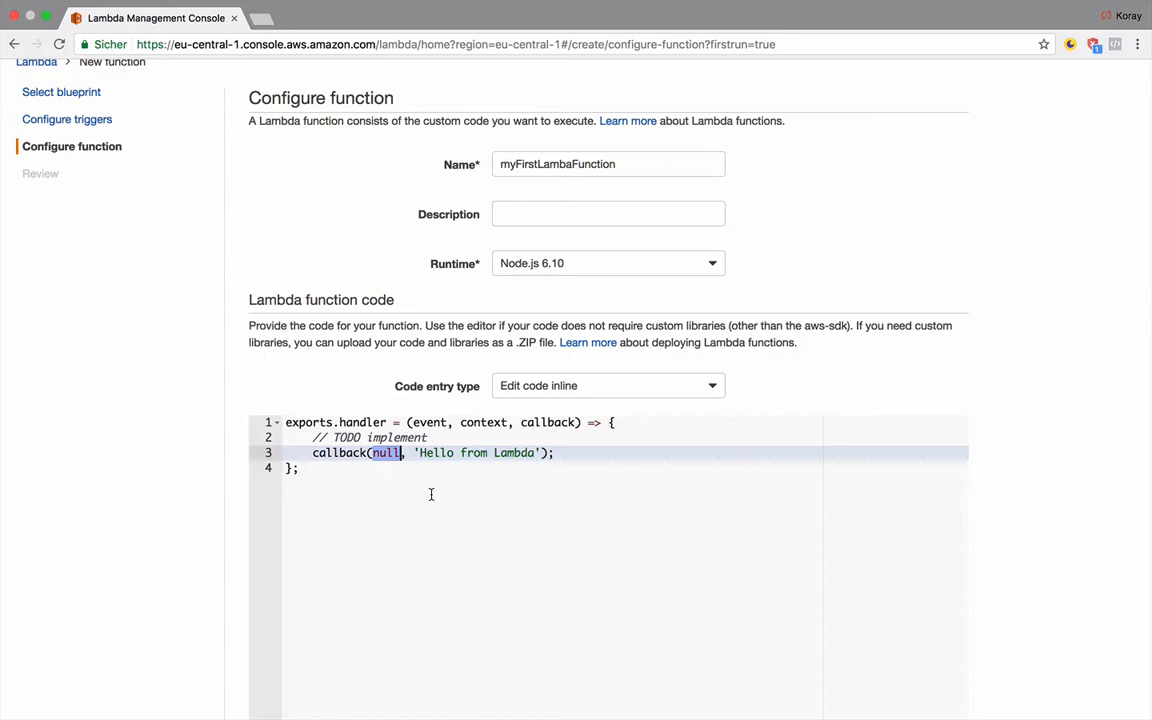
{"action": "key", "text": "Right"}
{"action": "key", "text": "BackSpace"}
{"action": "key", "text": "BackSpace"}
{"action": "key", "text": "BackSpace"}
{"action": "key", "text": "BackSpace"}
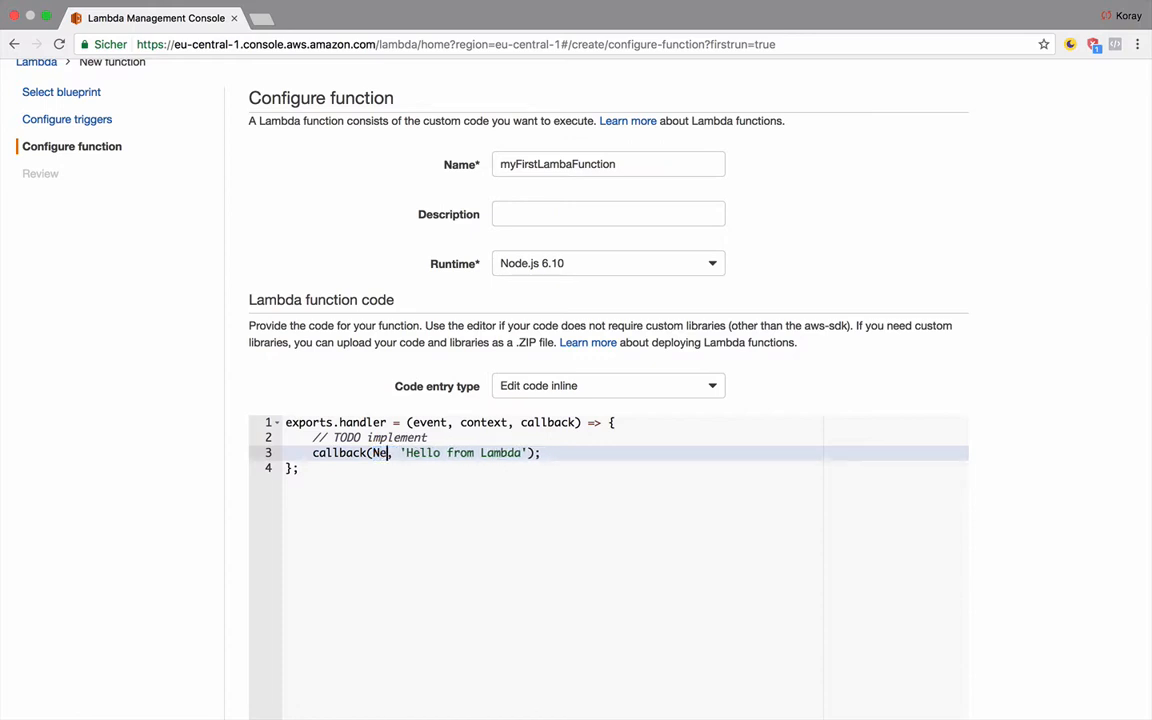
{"action": "type", "text": "new Errror"}
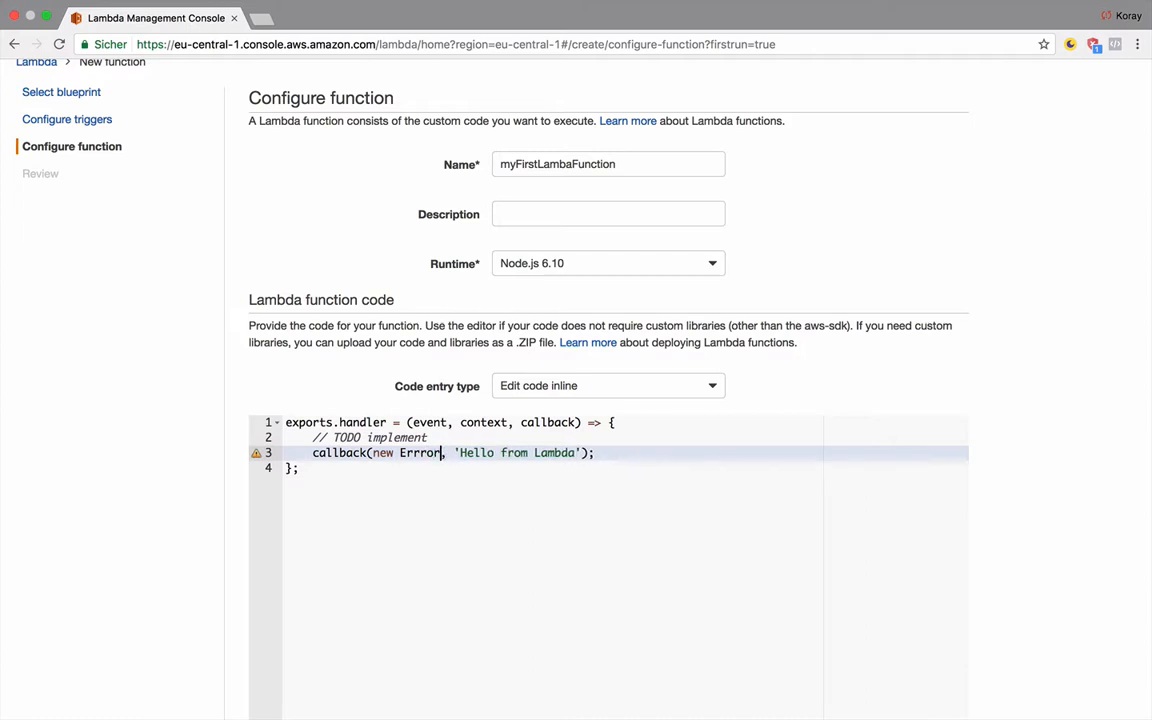
{"action": "type", "text": "(sdf"}
{"action": "type", "text": "sdf"}
{"action": "key", "text": "BackSpace"}
{"action": "key", "text": "BackSpace"}
{"action": "key", "text": "BackSpace"}
{"action": "key", "text": "BackSpace"}
{"action": "key", "text": "BackSpace"}
{"action": "key", "text": "BackSpace"}
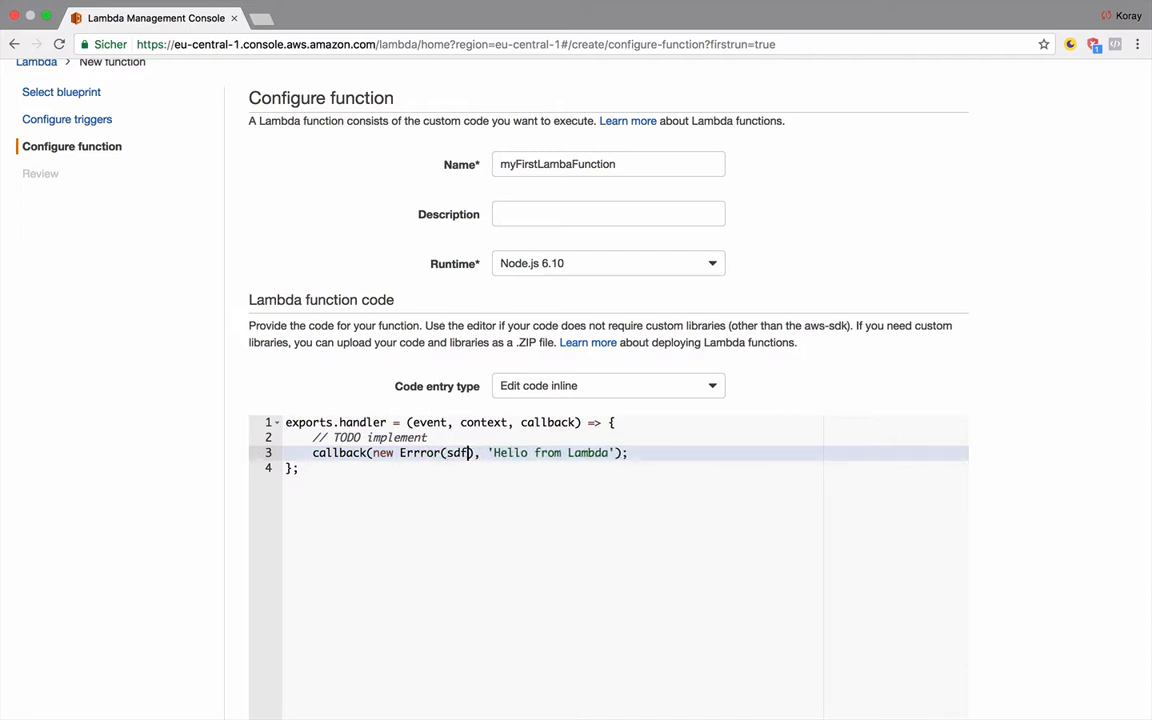
{"action": "type", "text": "\"dfsdfs"}
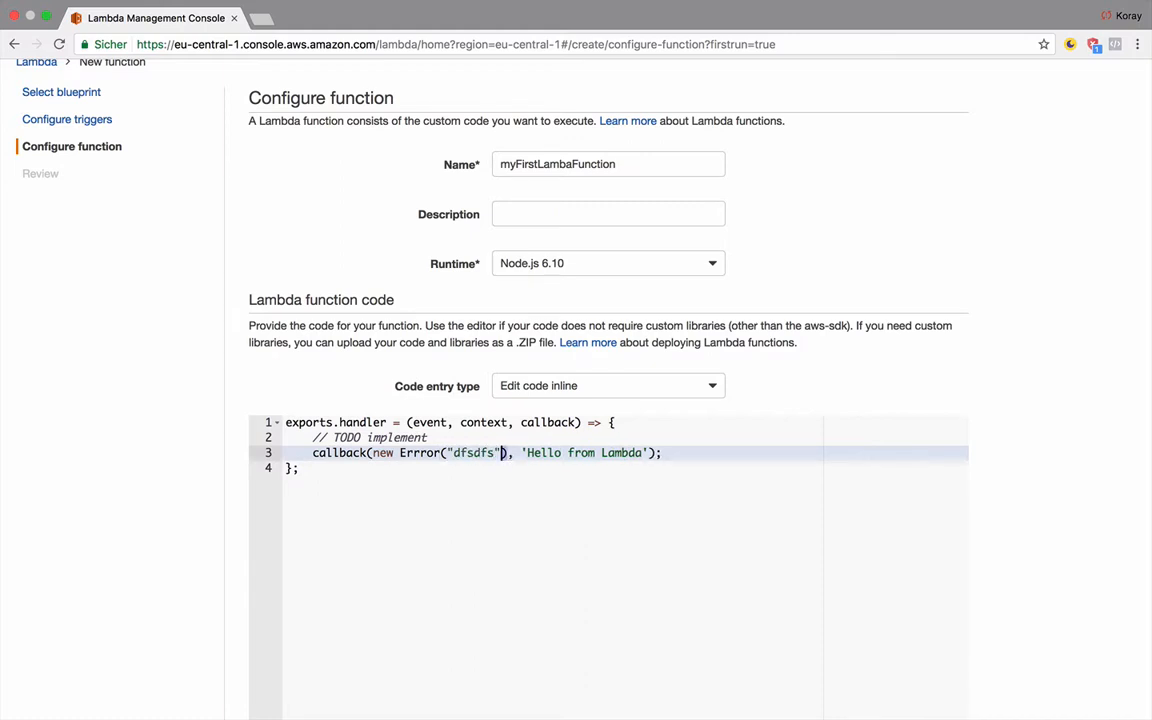
Restore the callback's first argument to null
{"action": "left_click_drag", "start_coordinate": [508, 453], "coordinate": [380, 453]}
{"action": "key", "text": "BackSpace"}
{"action": "type", "text": "ull"}
Assign an execution role through the custom role option, using the IAM role lambda_basic_execution with a new role policy, and allow access
{"action": "scroll", "coordinate": [627, 531], "scroll_direction": "down", "scroll_amount": 1}
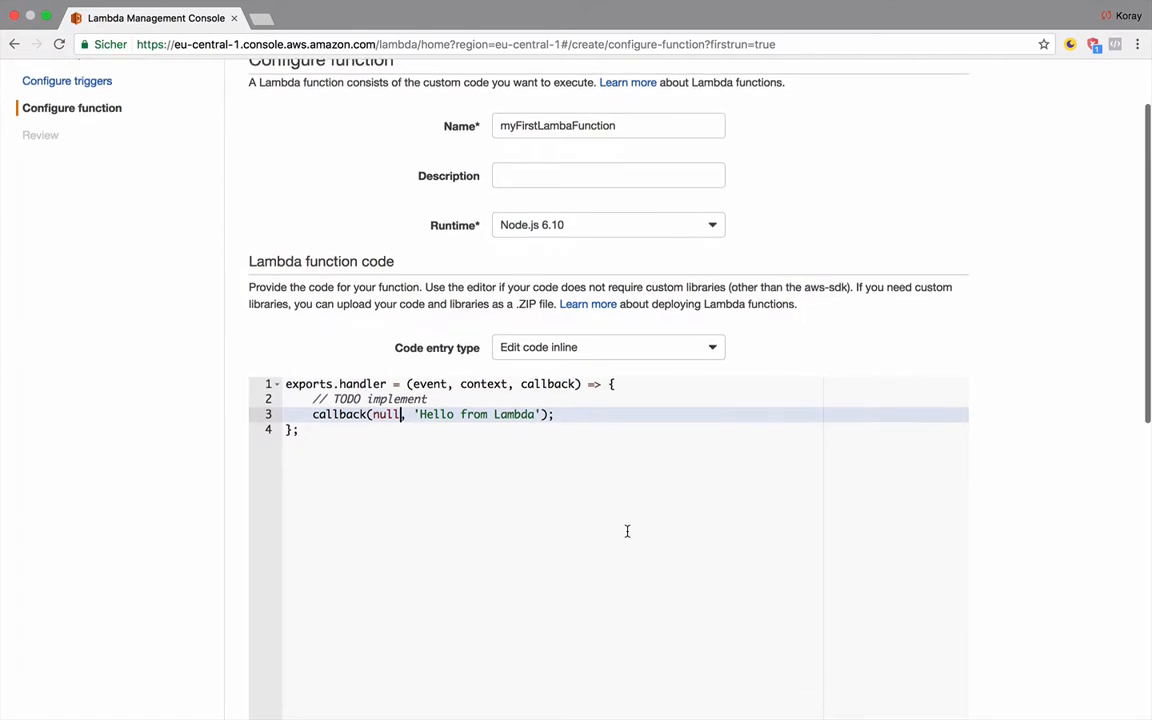
{"action": "scroll", "coordinate": [627, 531], "scroll_direction": "down", "scroll_amount": 10}
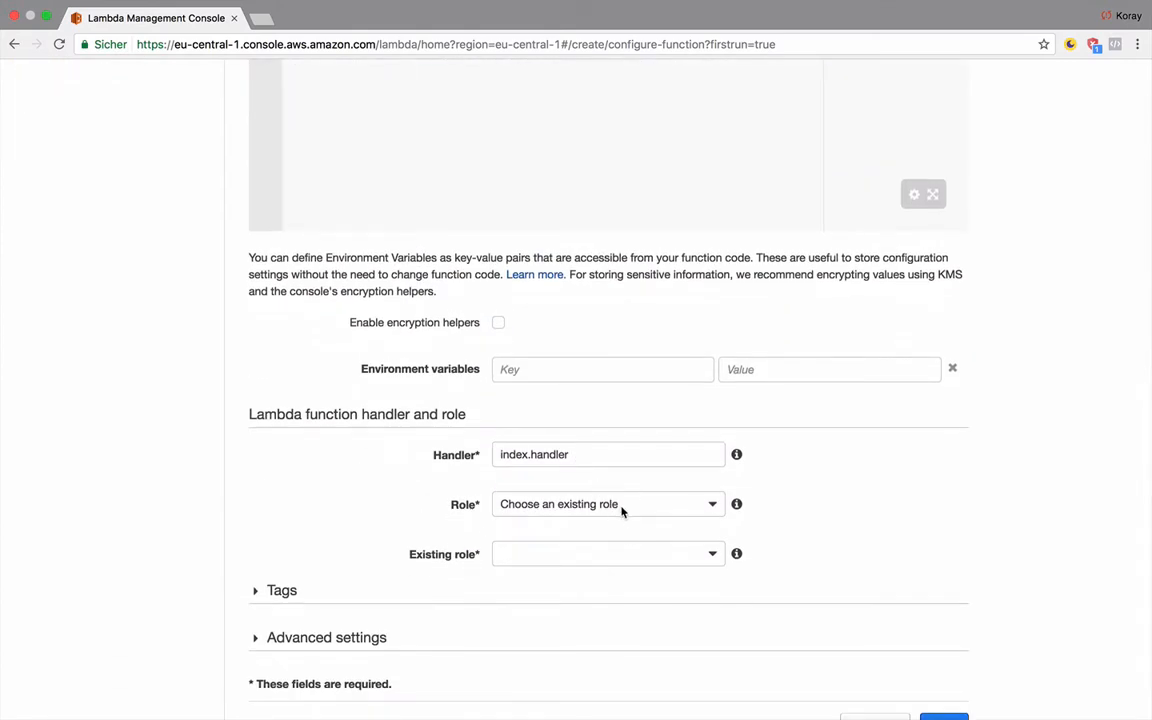
{"action": "scroll", "coordinate": [621, 511], "scroll_direction": "down", "scroll_amount": 2}
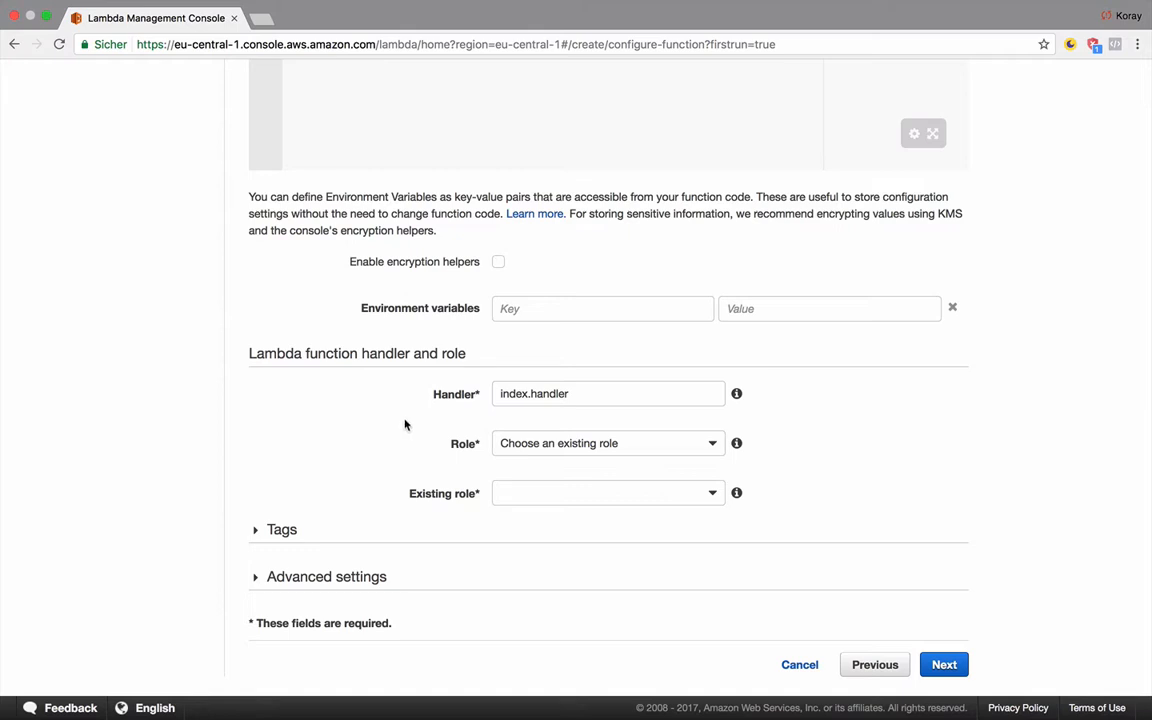
{"action": "left_click", "coordinate": [575, 444]}
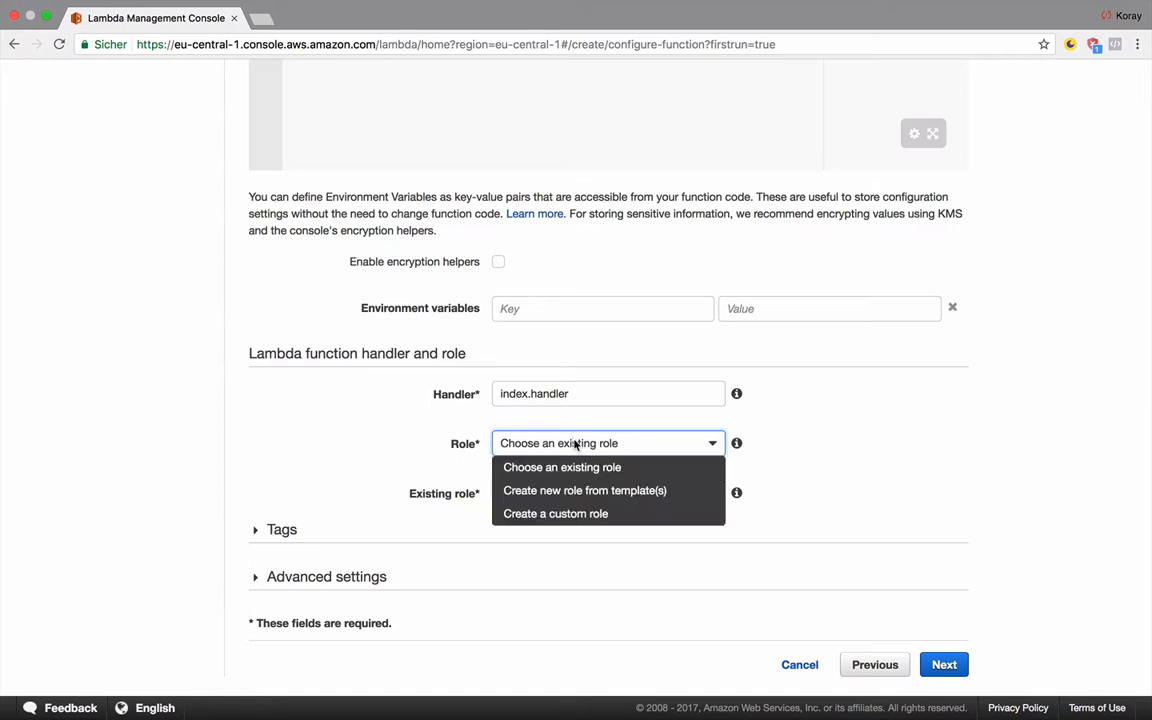
{"action": "left_click", "coordinate": [587, 516]}
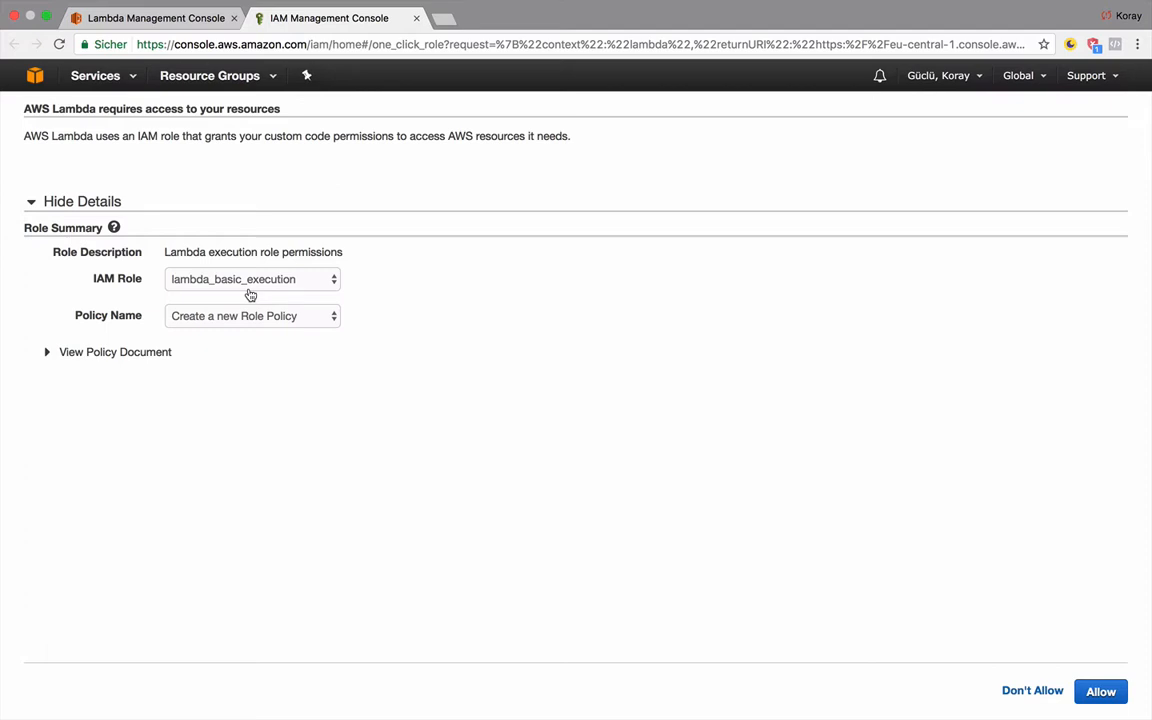
{"action": "left_click", "coordinate": [326, 285]}
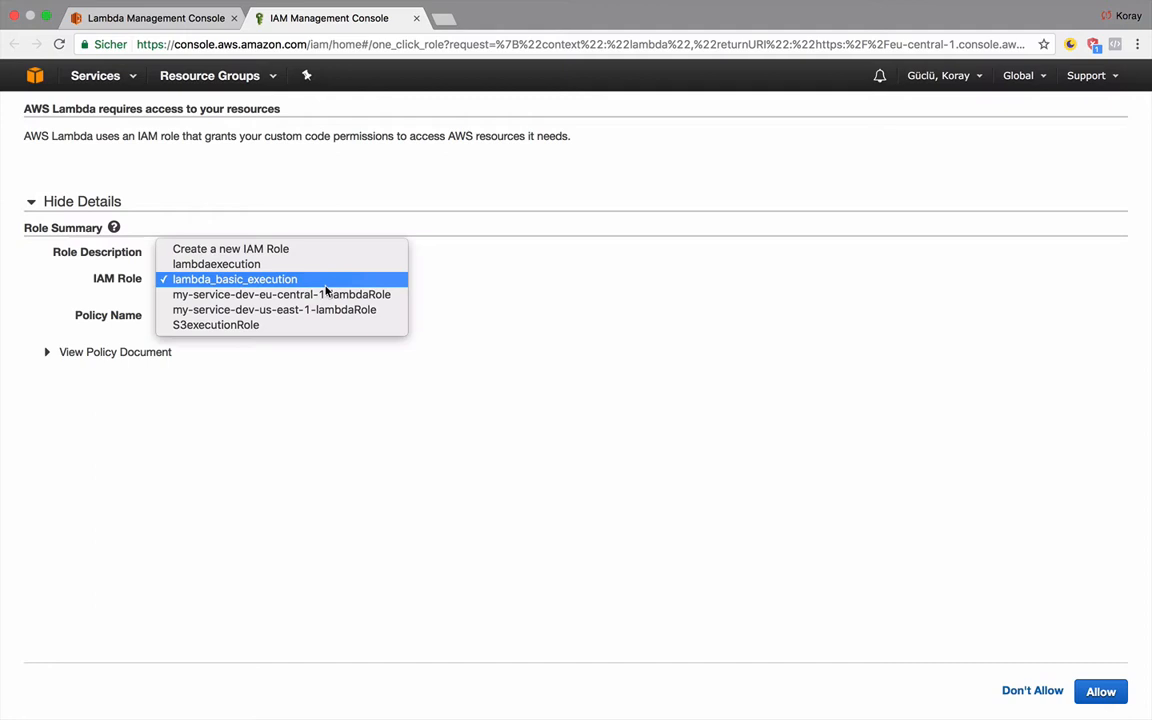
{"action": "left_click", "coordinate": [589, 289]}
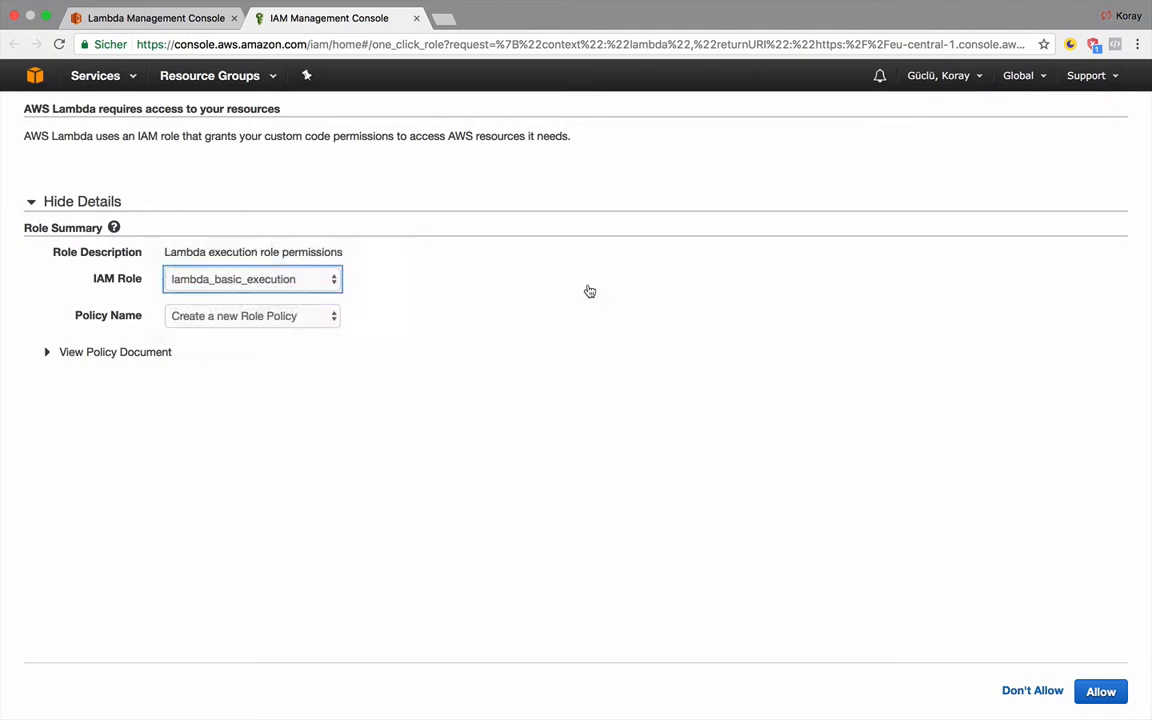
{"action": "left_click", "coordinate": [1101, 692]}
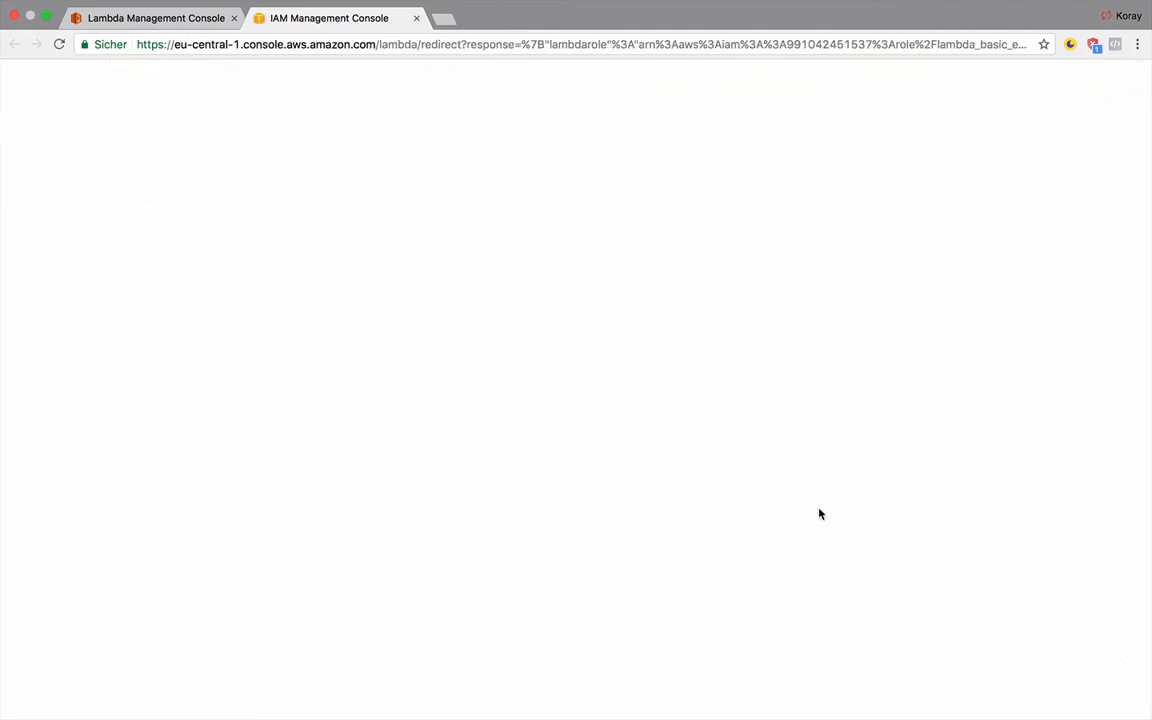
Expand the advanced settings and review the memory, timeout, DLQ resource, VPC and tracing options, keeping memory at 128 MB
{"action": "scroll", "coordinate": [821, 513], "scroll_direction": "down", "scroll_amount": 2}
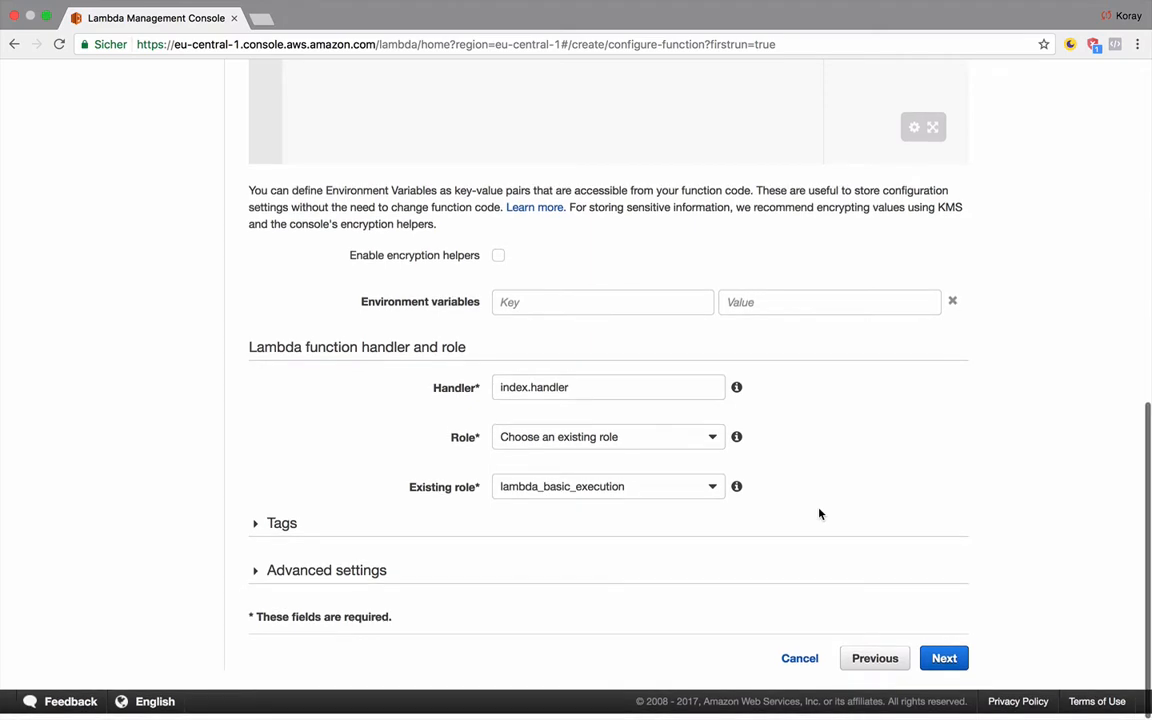
{"action": "left_click", "coordinate": [285, 577]}
{"action": "scroll", "coordinate": [424, 600], "scroll_direction": "down", "scroll_amount": 4}
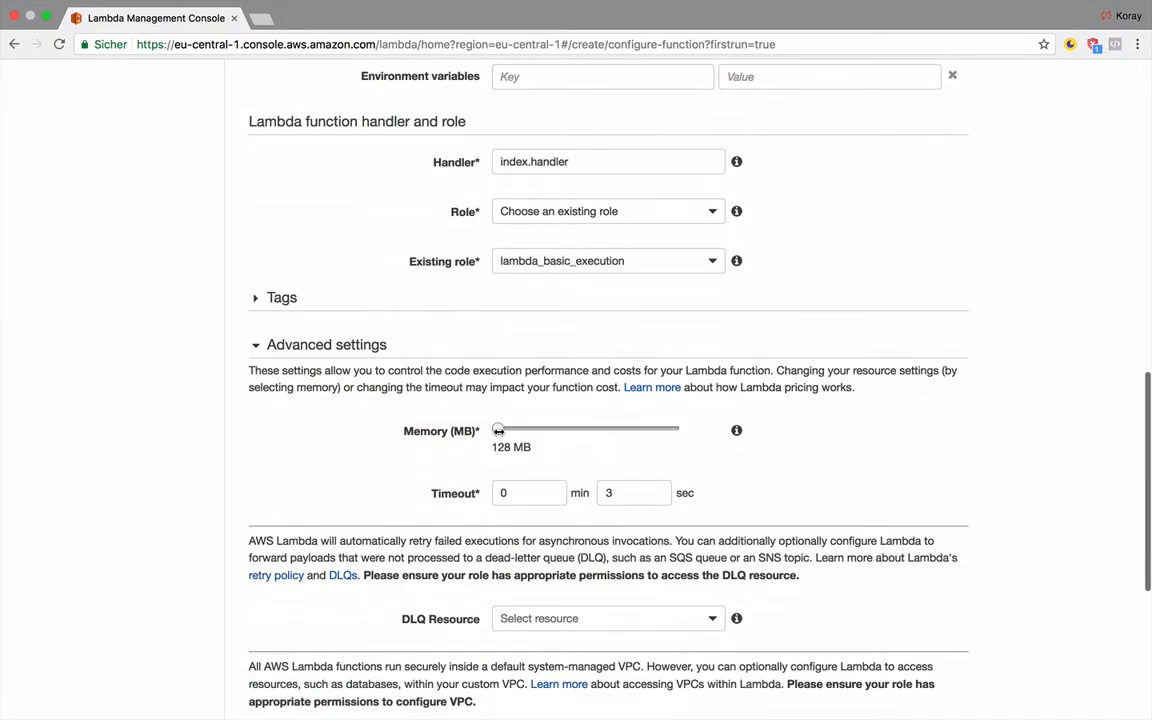
{"action": "left_click_drag", "start_coordinate": [497, 429], "coordinate": [457, 405]}
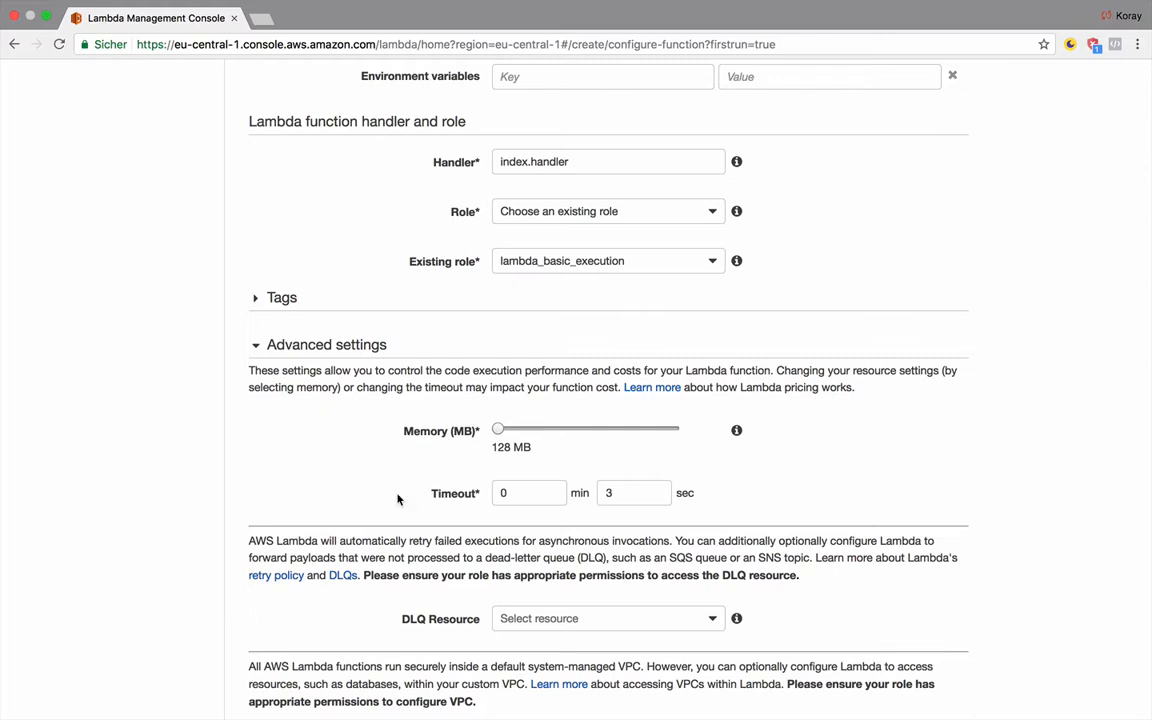
{"action": "scroll", "coordinate": [398, 499], "scroll_direction": "down", "scroll_amount": 1}
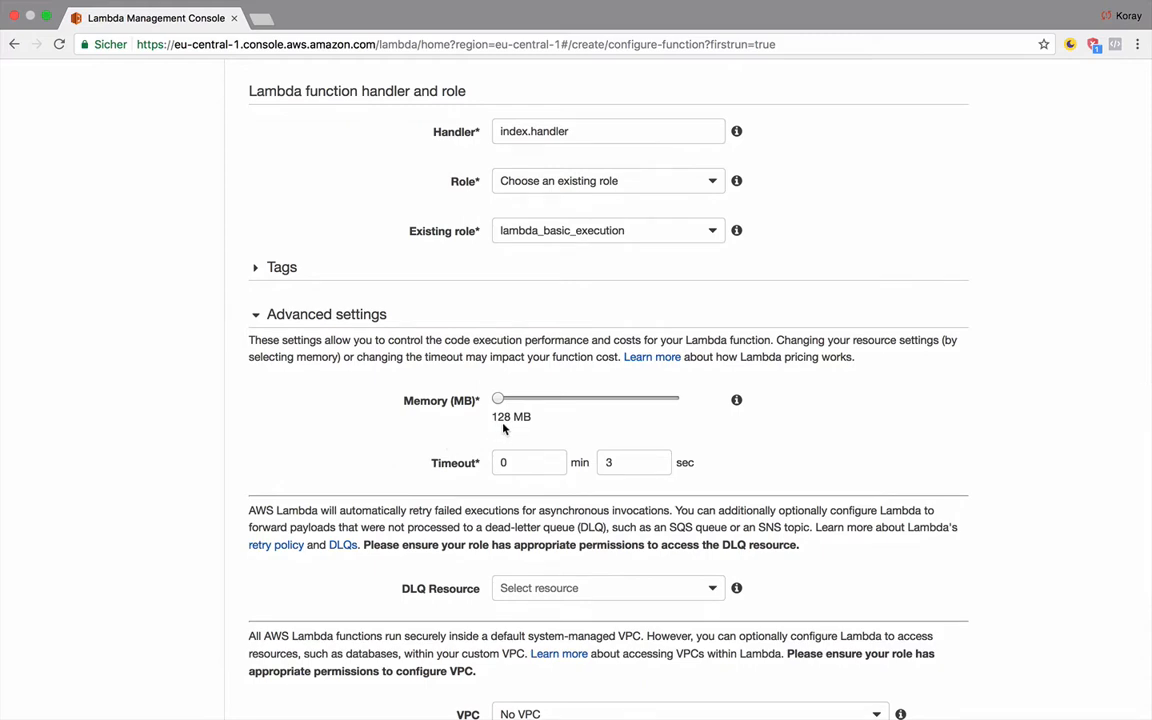
{"action": "scroll", "coordinate": [490, 460], "scroll_direction": "down", "scroll_amount": 5}
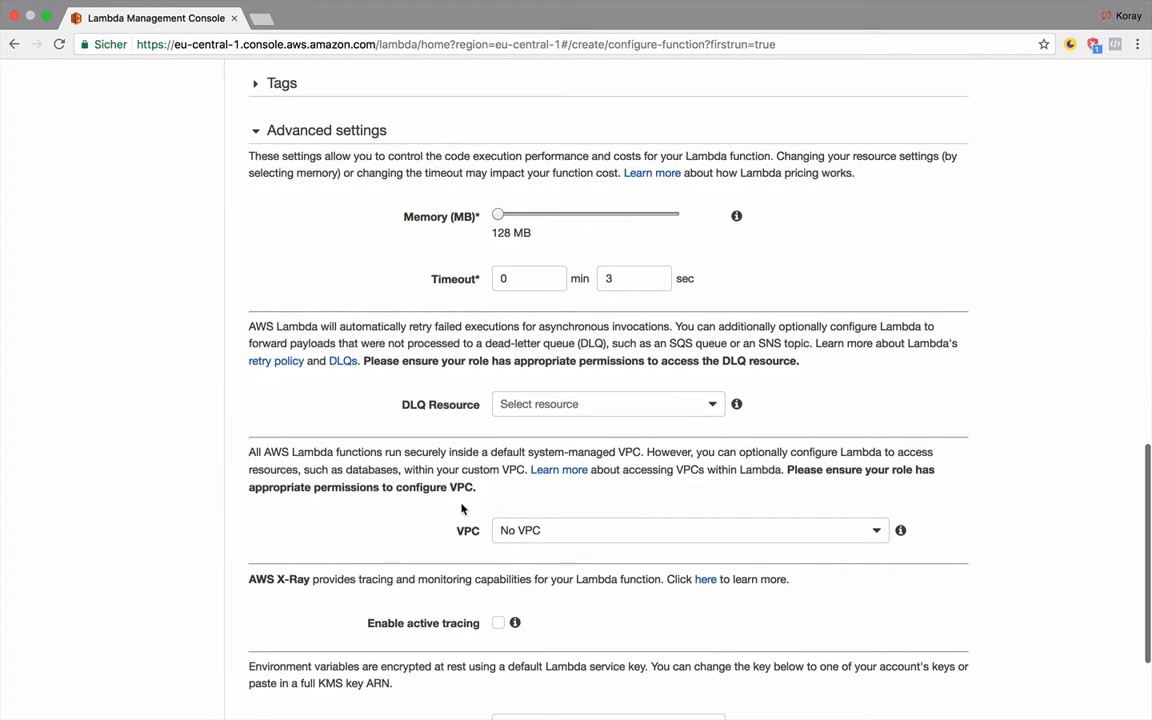
Finish the function configuration with the default KMS key, review the details of myFirstLambaFunction and create the function
{"action": "scroll", "coordinate": [422, 502], "scroll_direction": "down", "scroll_amount": 4}
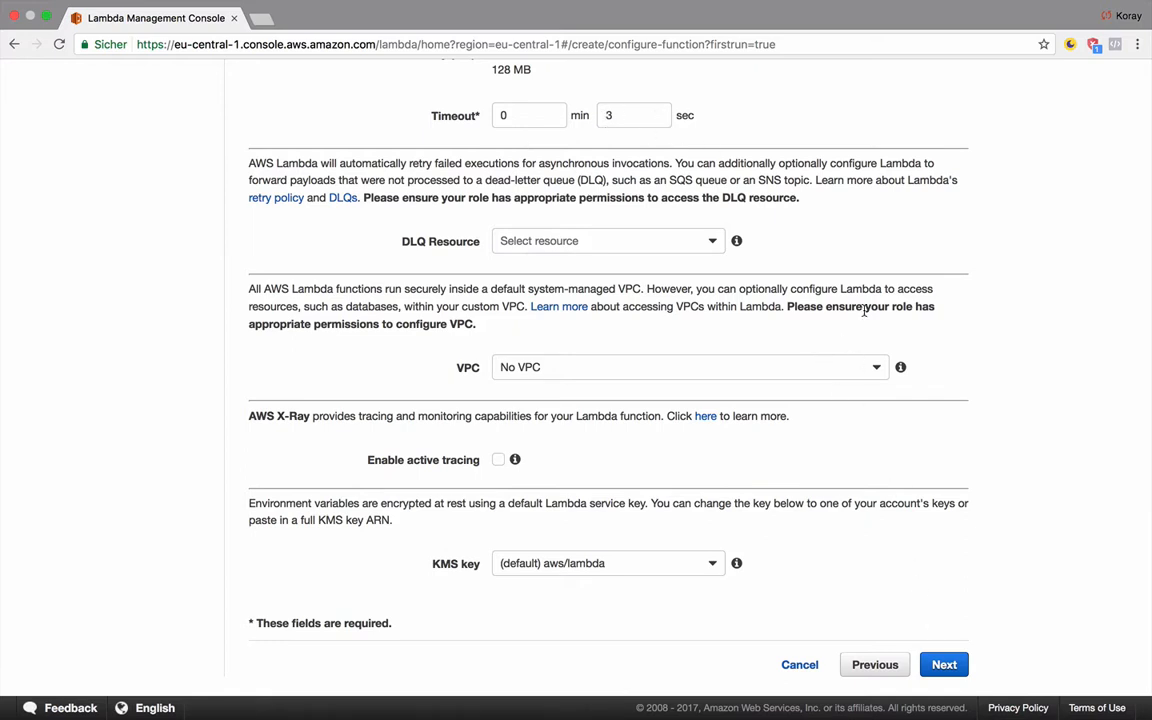
{"action": "left_click", "coordinate": [944, 665]}
{"action": "scroll", "coordinate": [770, 515], "scroll_direction": "up", "scroll_amount": 10}
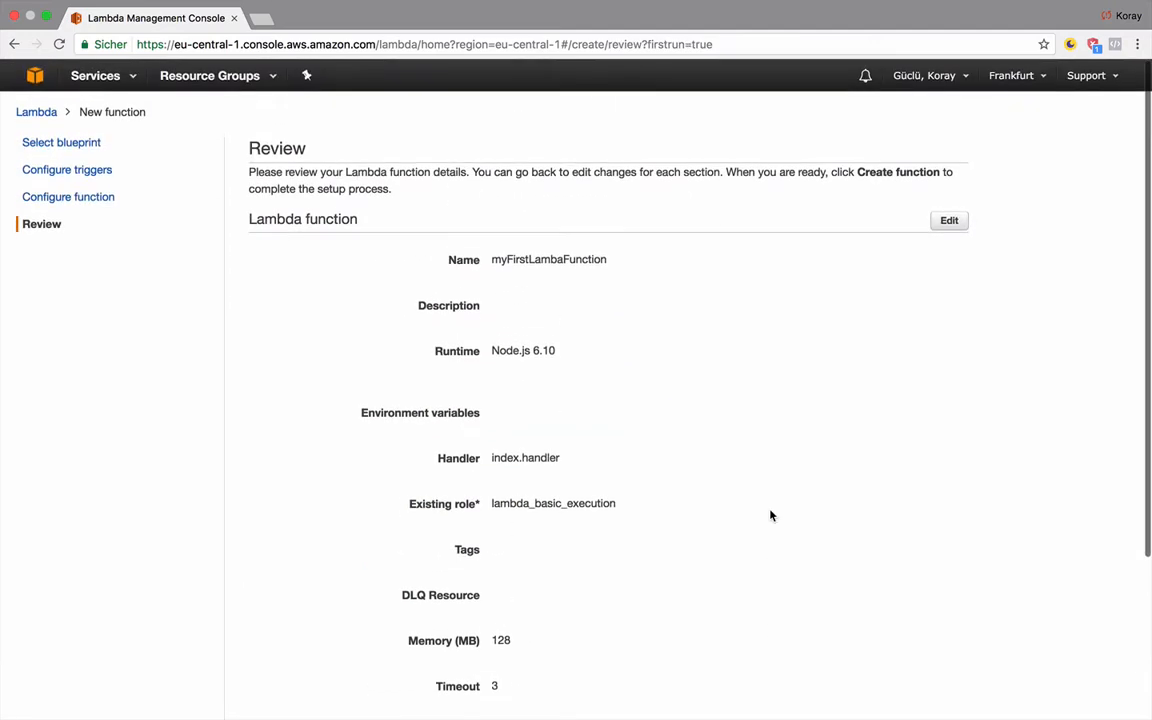
{"action": "scroll", "coordinate": [770, 515], "scroll_direction": "down", "scroll_amount": 5}
{"action": "left_click", "coordinate": [918, 666]}
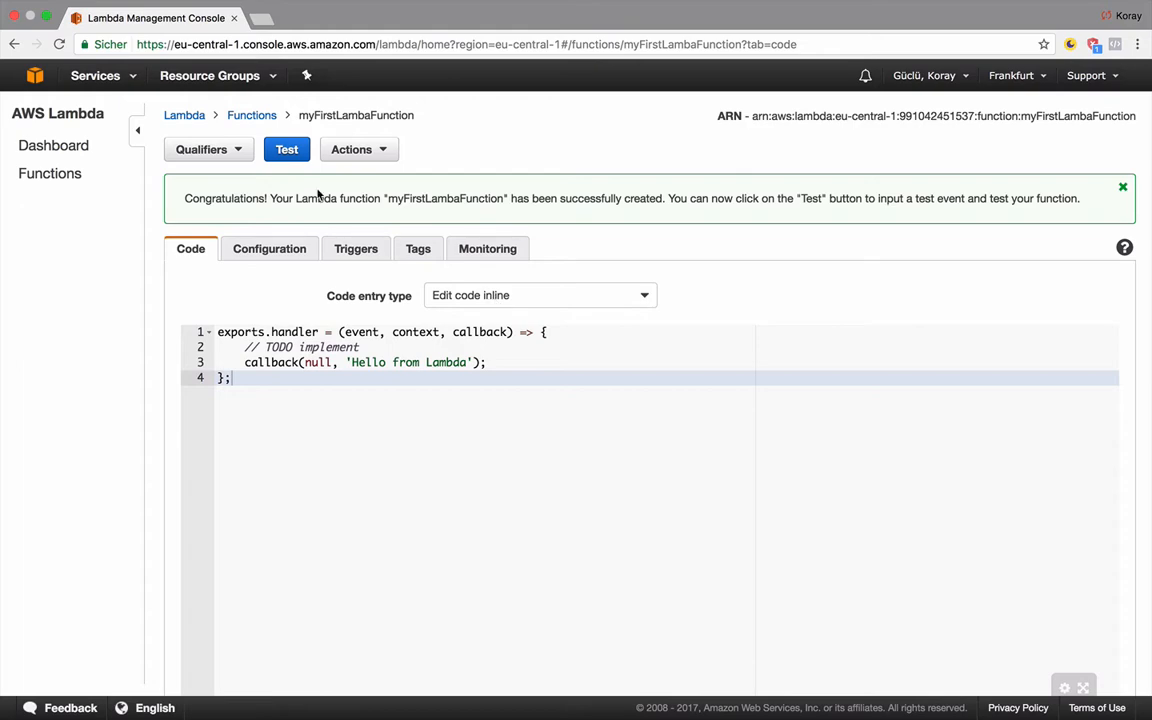
Save the Hello World sample event as the test event, run the test and compare the execution result with the callback's string
{"action": "left_click", "coordinate": [293, 150]}
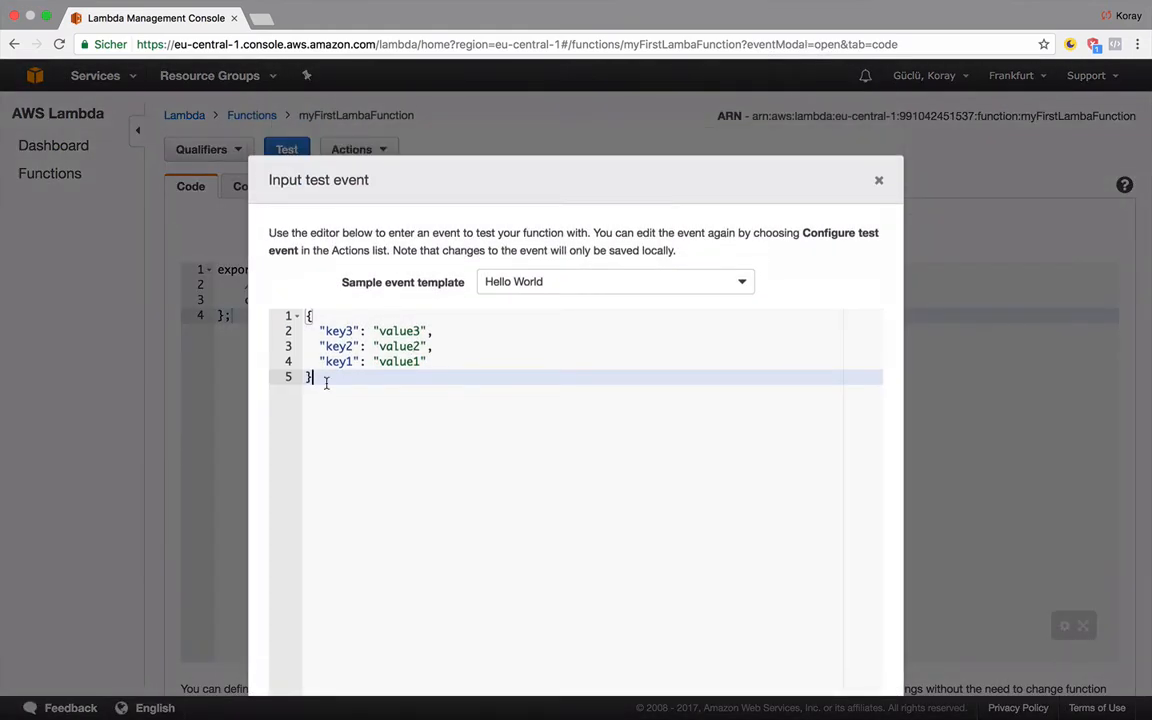
{"action": "left_click_drag", "start_coordinate": [310, 377], "coordinate": [295, 263]}
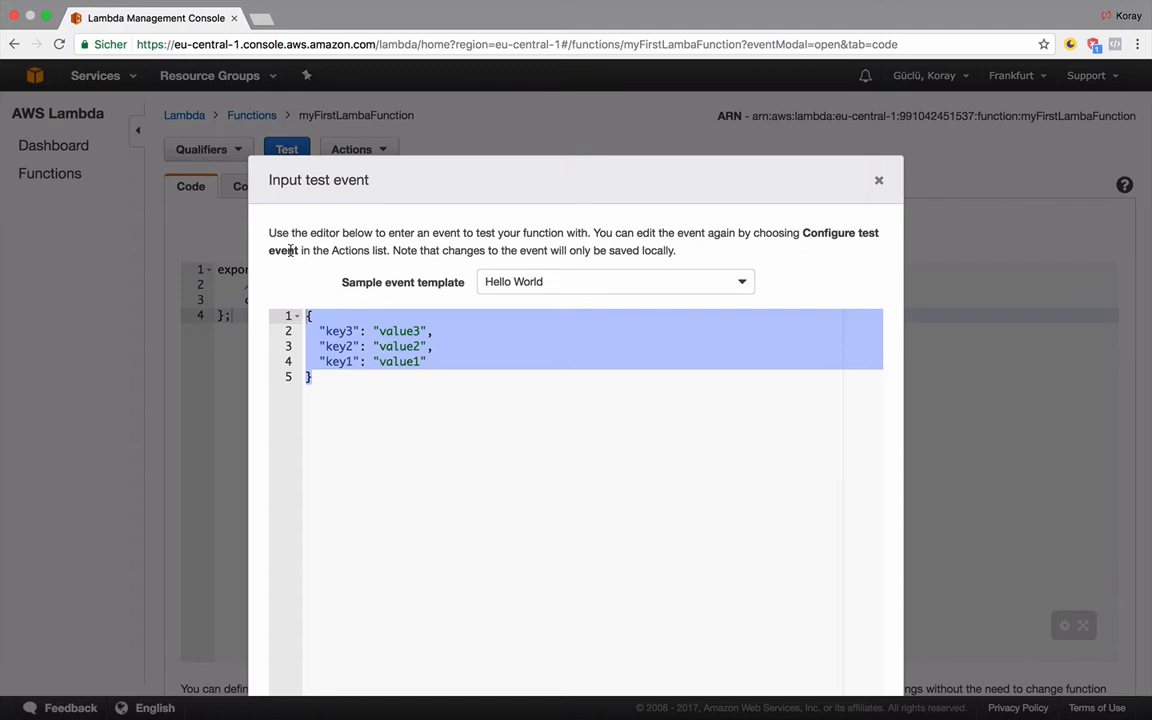
{"action": "double_click", "coordinate": [283, 250]}
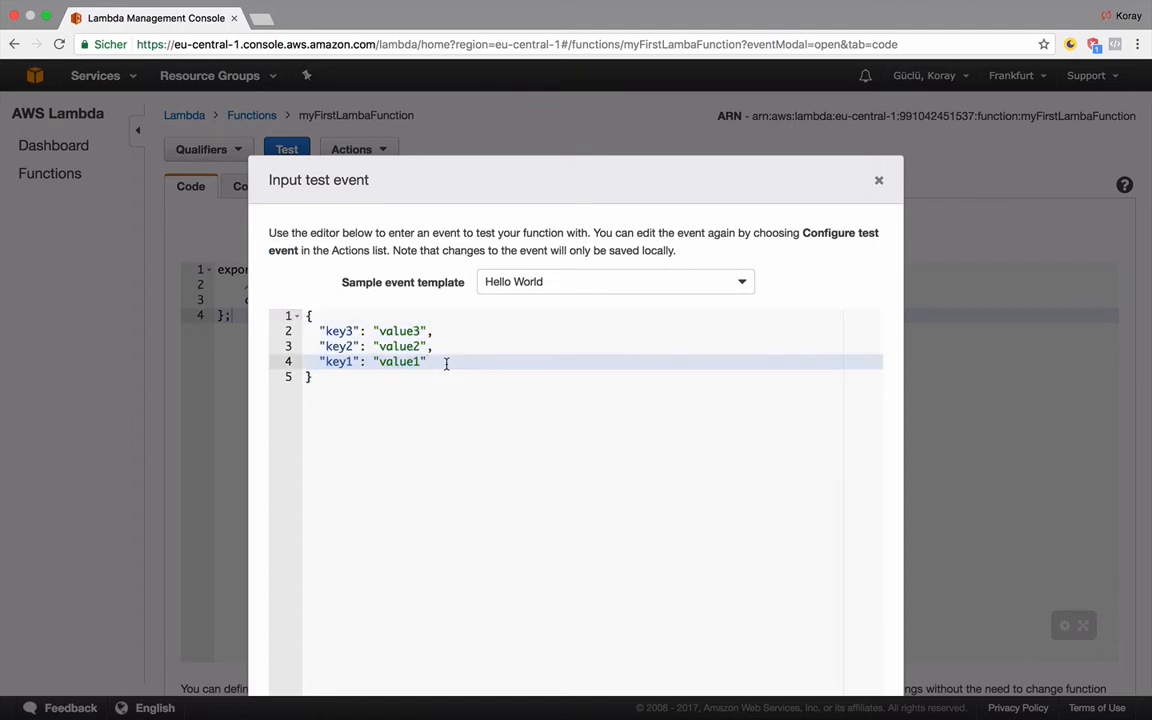
{"action": "scroll", "coordinate": [446, 364], "scroll_direction": "down", "scroll_amount": 3}
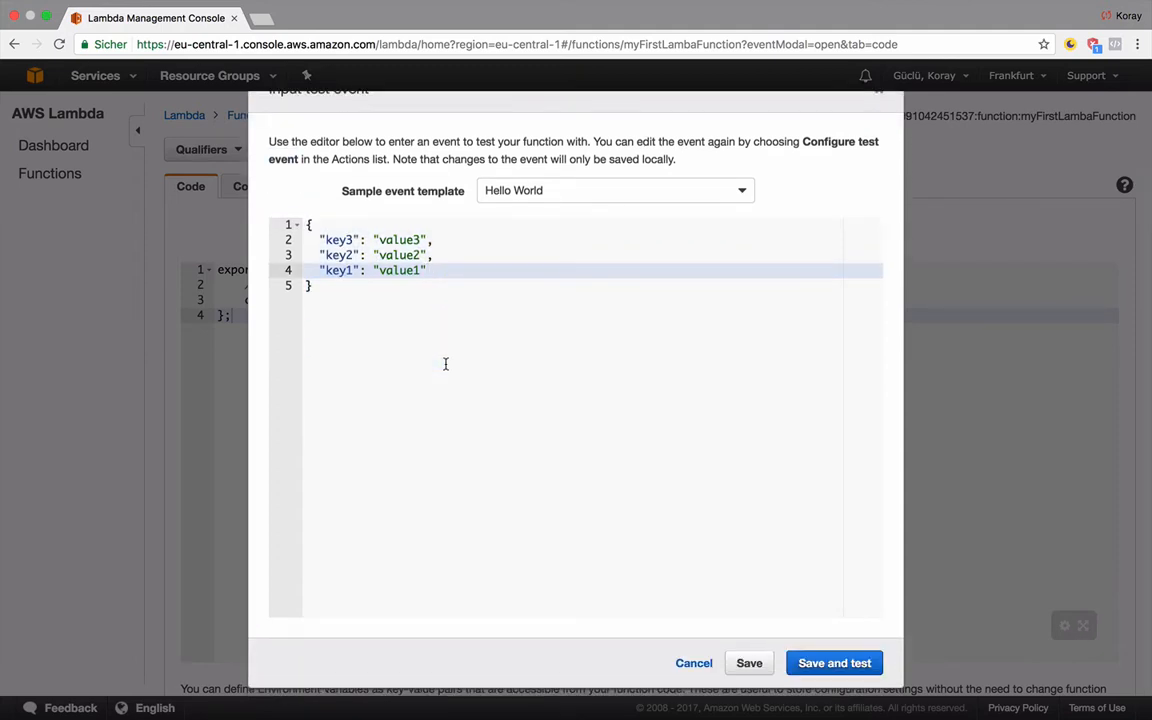
{"action": "left_click", "coordinate": [834, 663]}
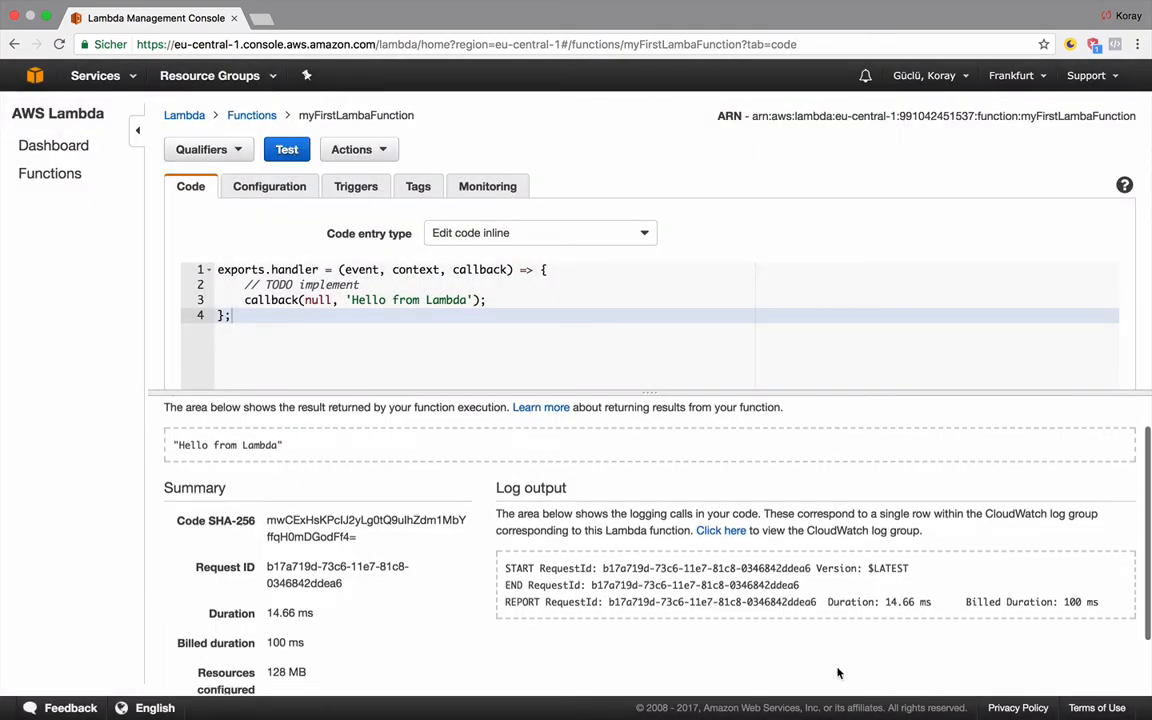
{"action": "left_click_drag", "start_coordinate": [300, 440], "coordinate": [160, 440]}
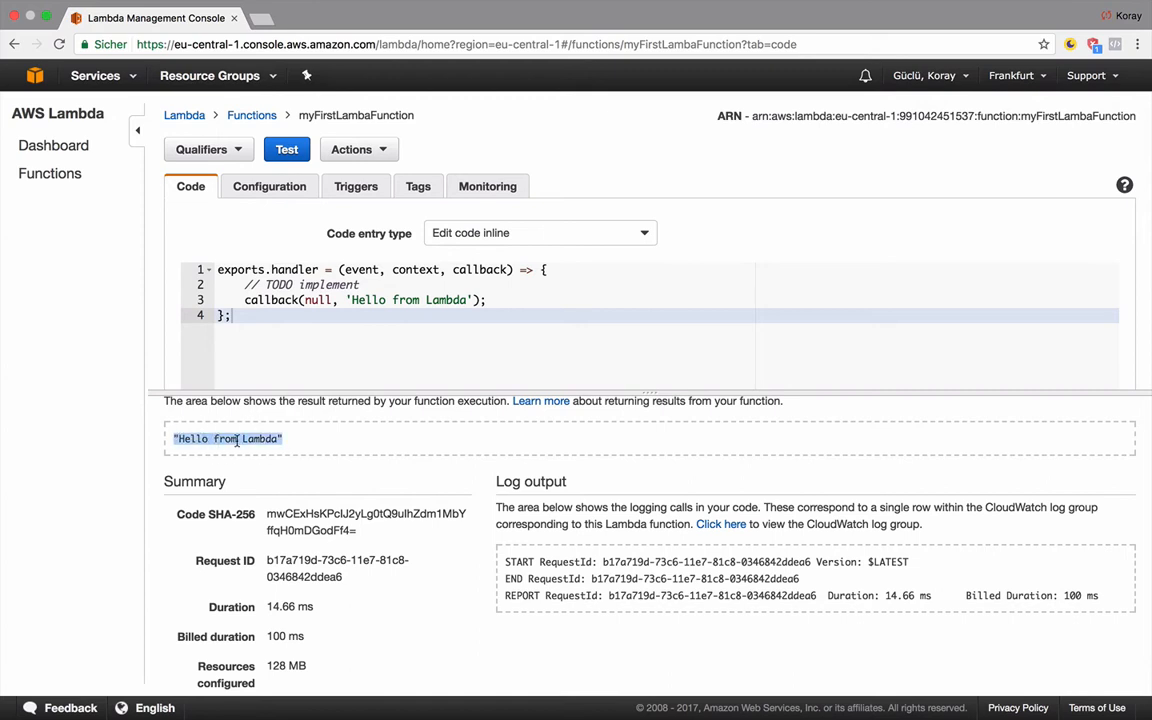
{"action": "left_click_drag", "start_coordinate": [351, 299], "coordinate": [463, 316]}
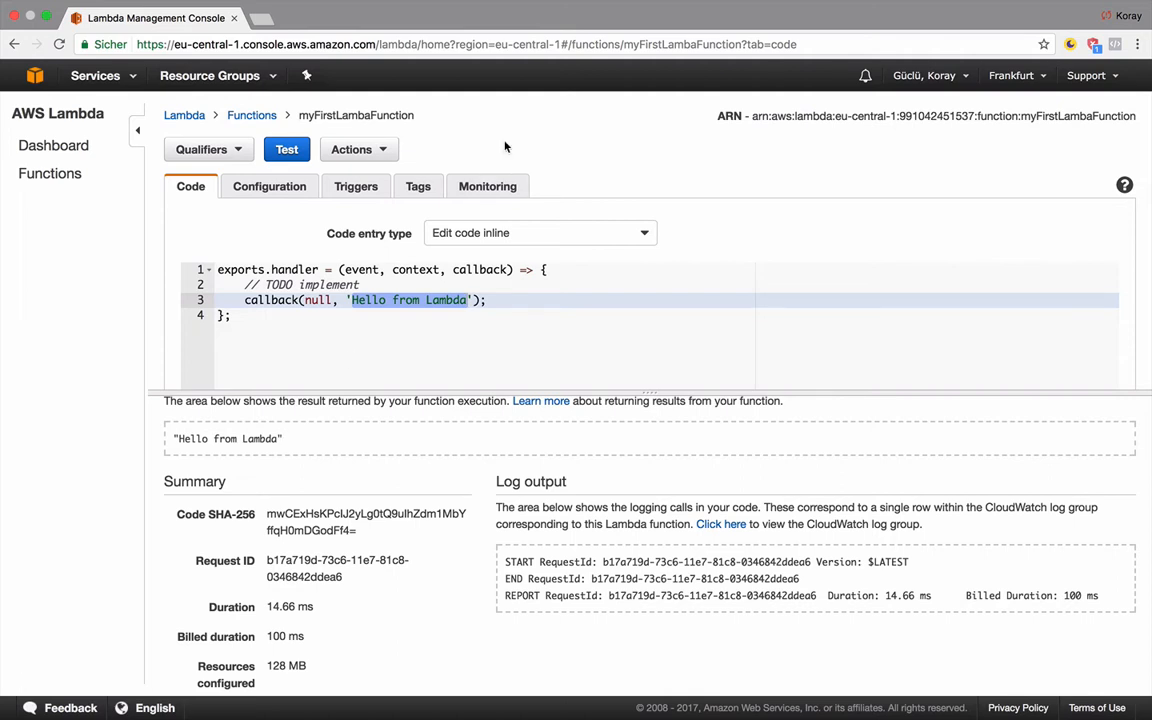
{"action": "mouse_move", "coordinate": [806, 1]}
{"action": "left_click", "coordinate": [753, 8]}
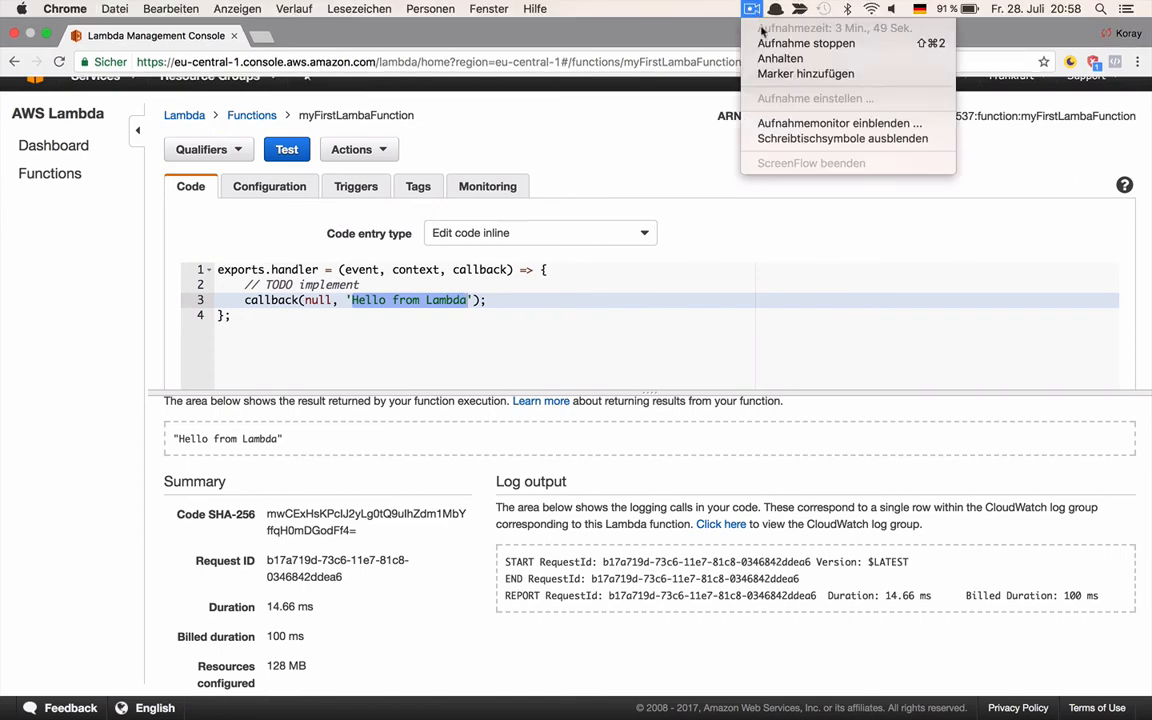